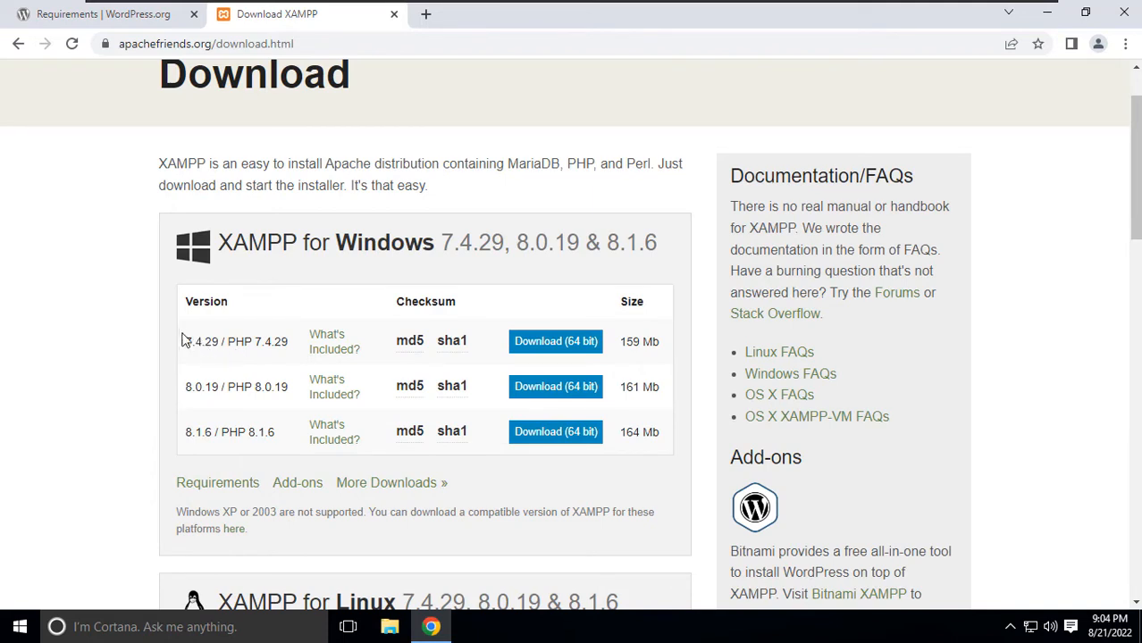
drag(185, 343, 282, 344)
drag(186, 433, 286, 440)
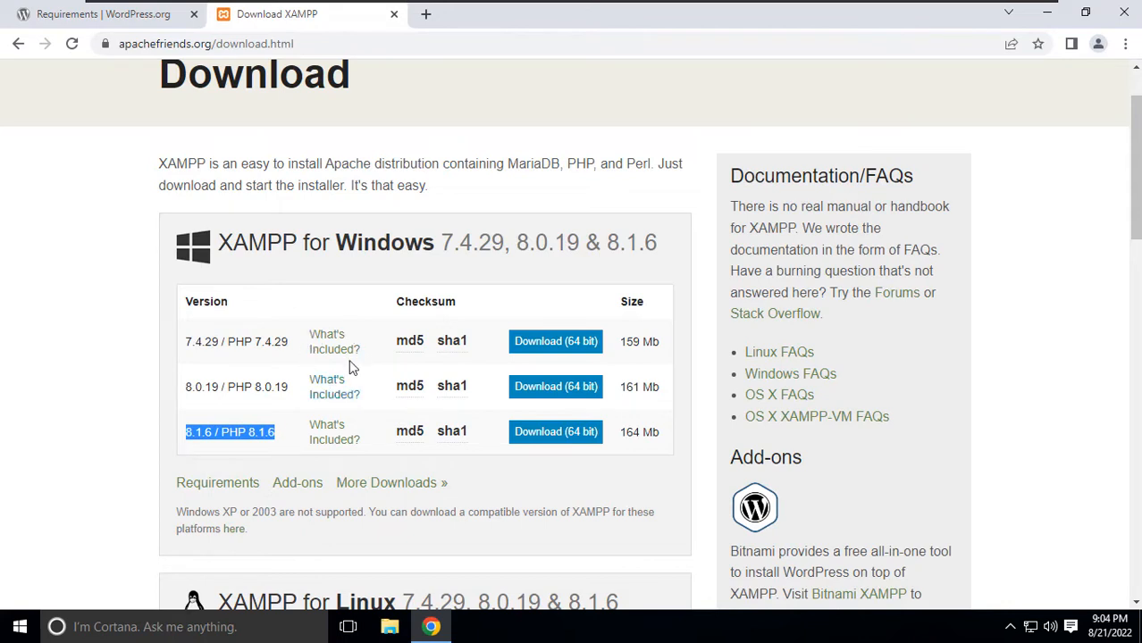
mouse_move(332, 434)
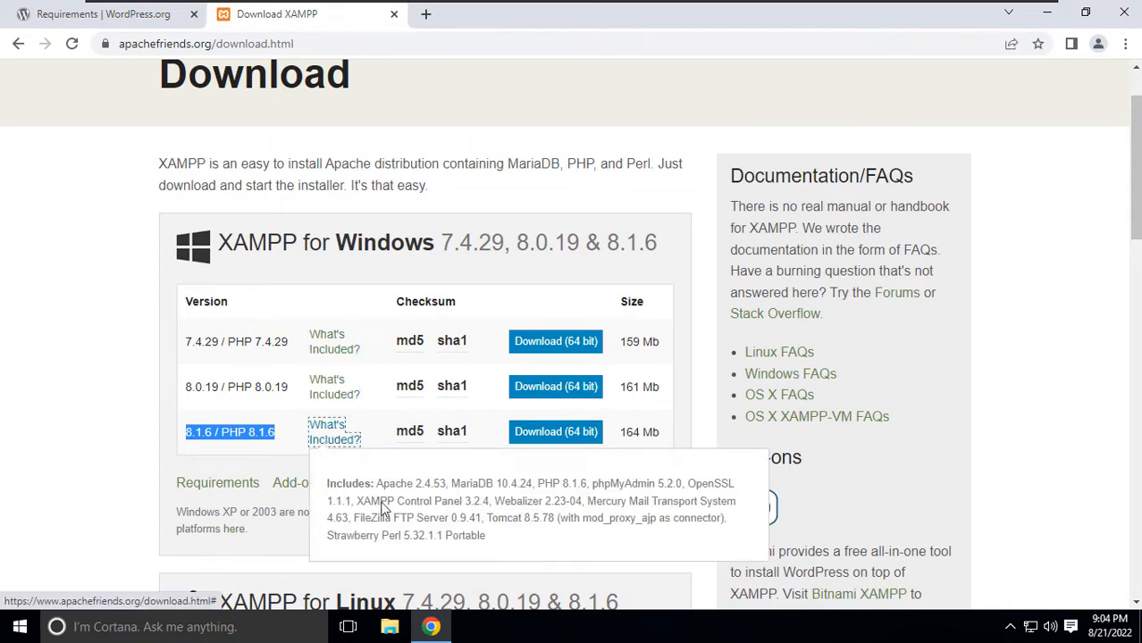
click(424, 490)
drag(383, 484, 744, 536)
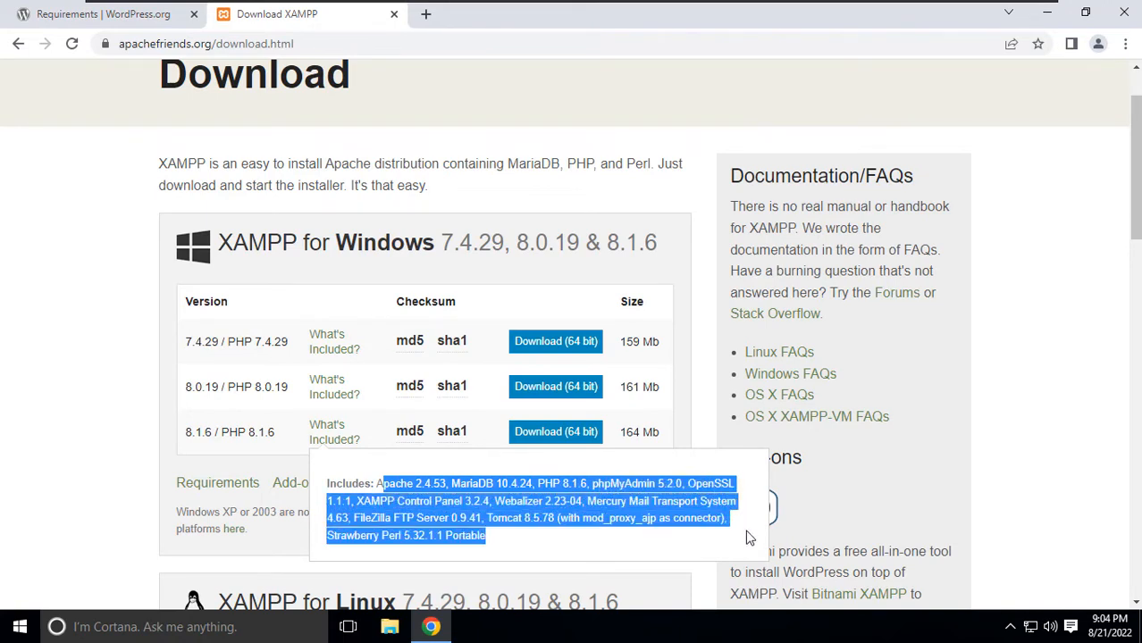
click(82, 464)
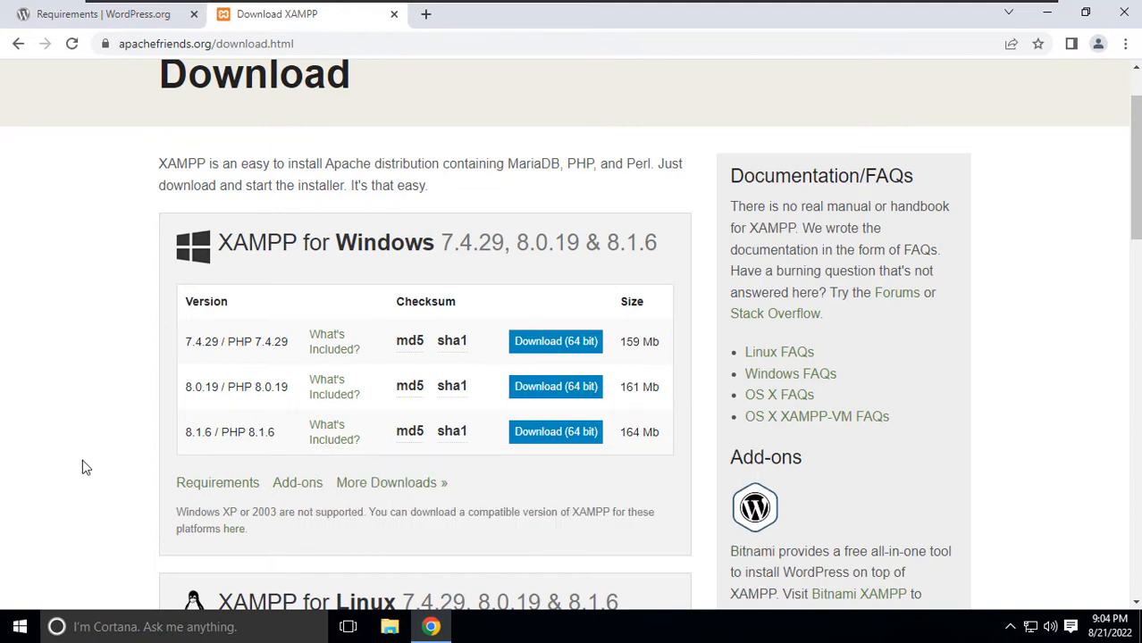
Download the 64-bit XAMPP 8.1.6 installer and run it from the Downloads folder.
click(563, 435)
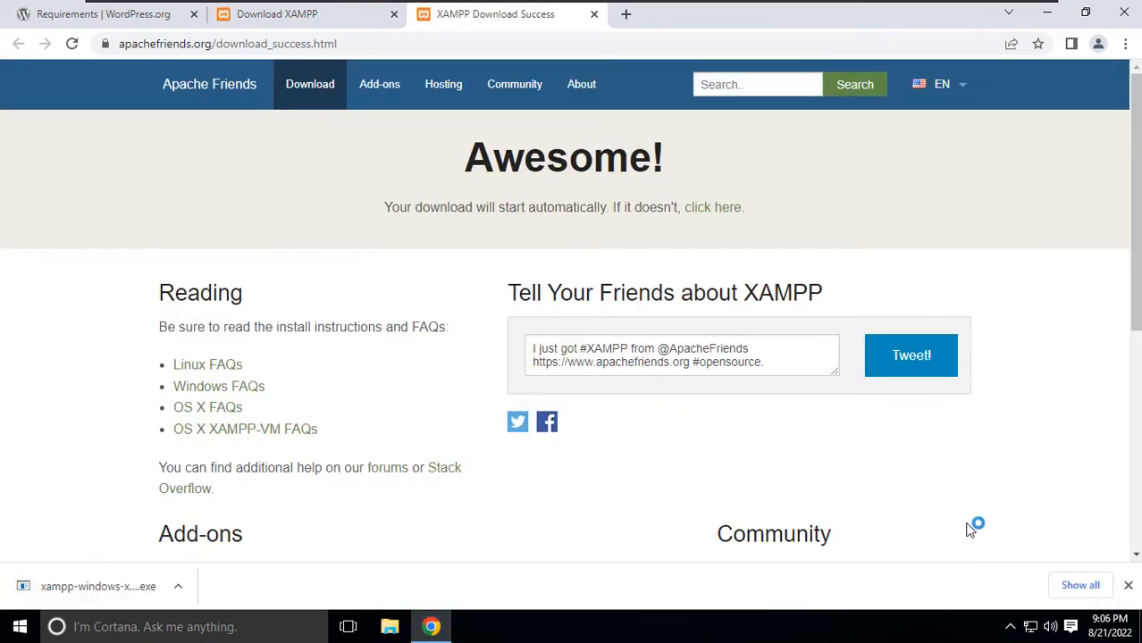
click(180, 587)
click(237, 530)
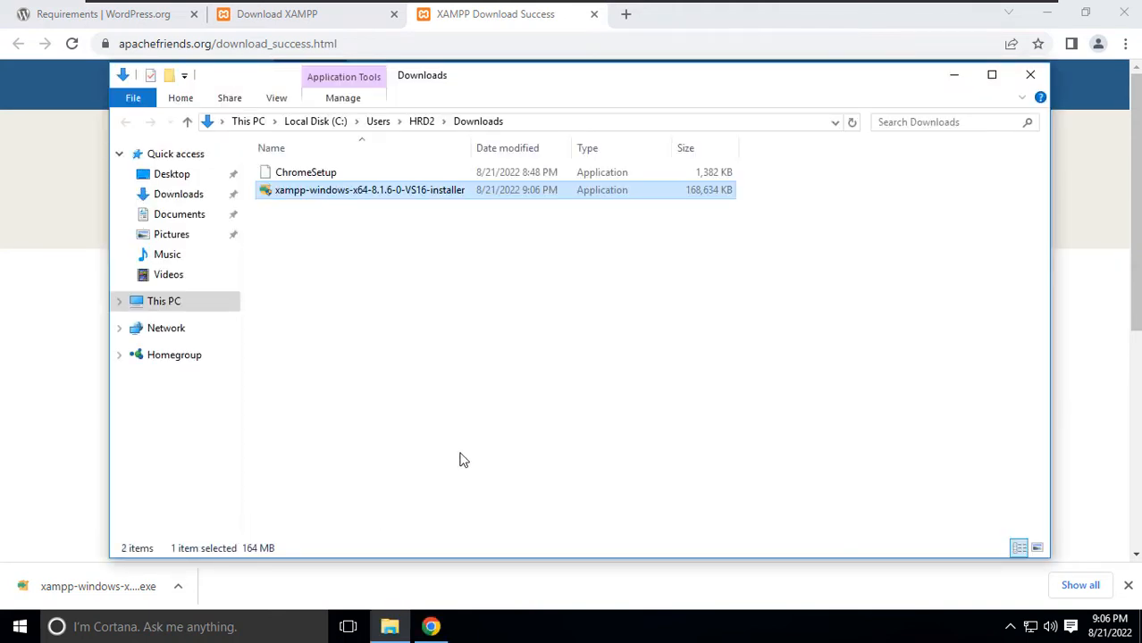
click(465, 386)
double_click(355, 190)
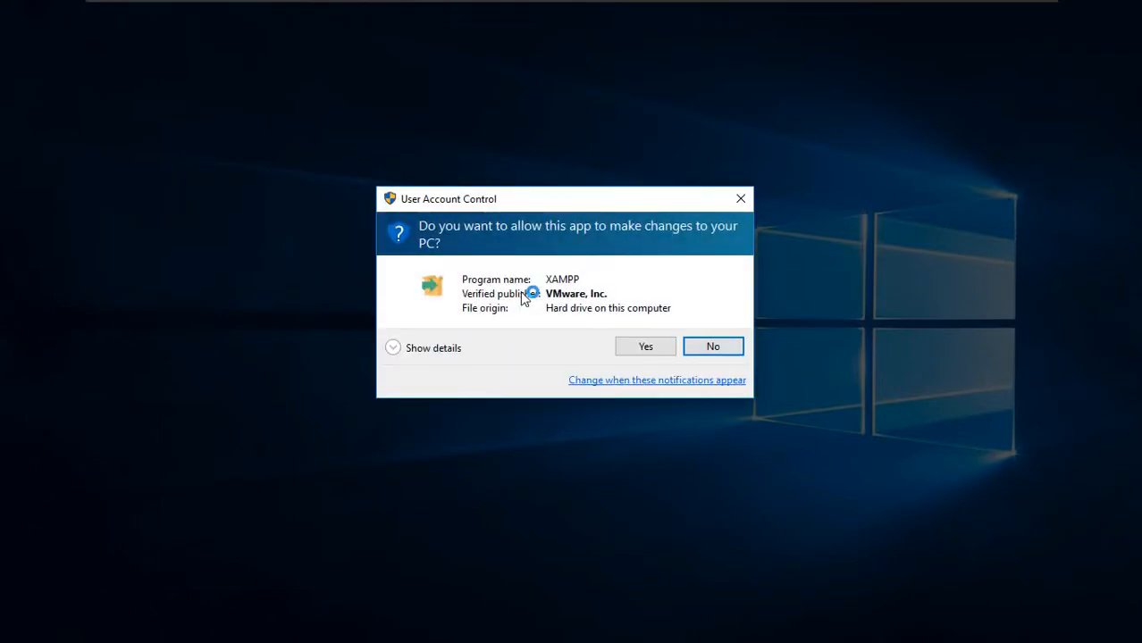
Approve the installer in User Account Control, dismiss the UAC warning and pass the welcome page.
click(640, 345)
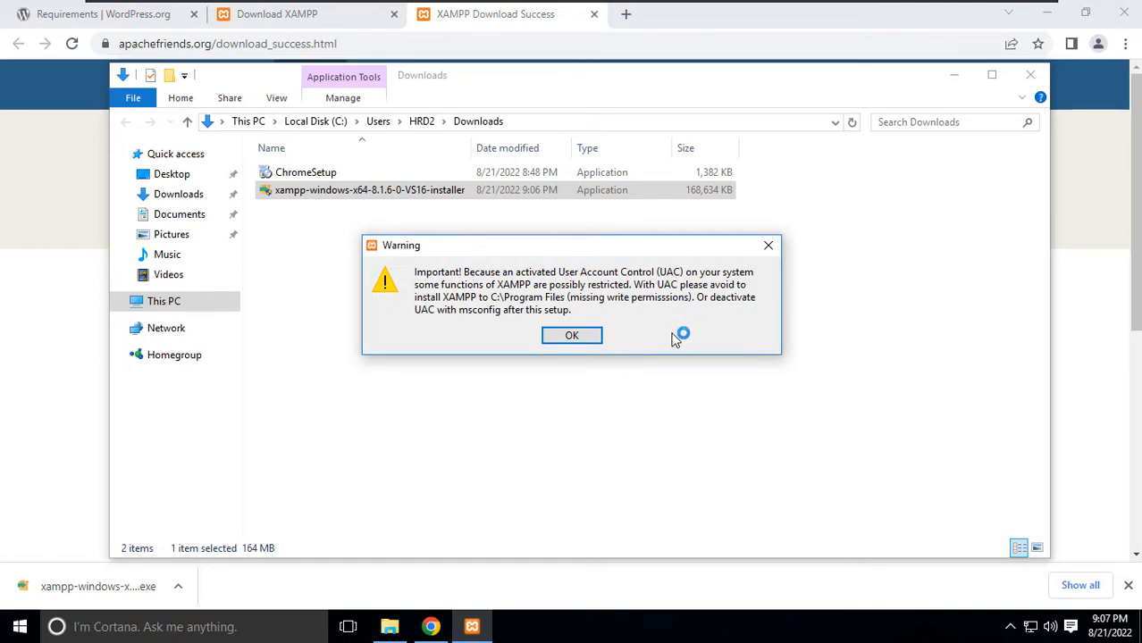
click(570, 337)
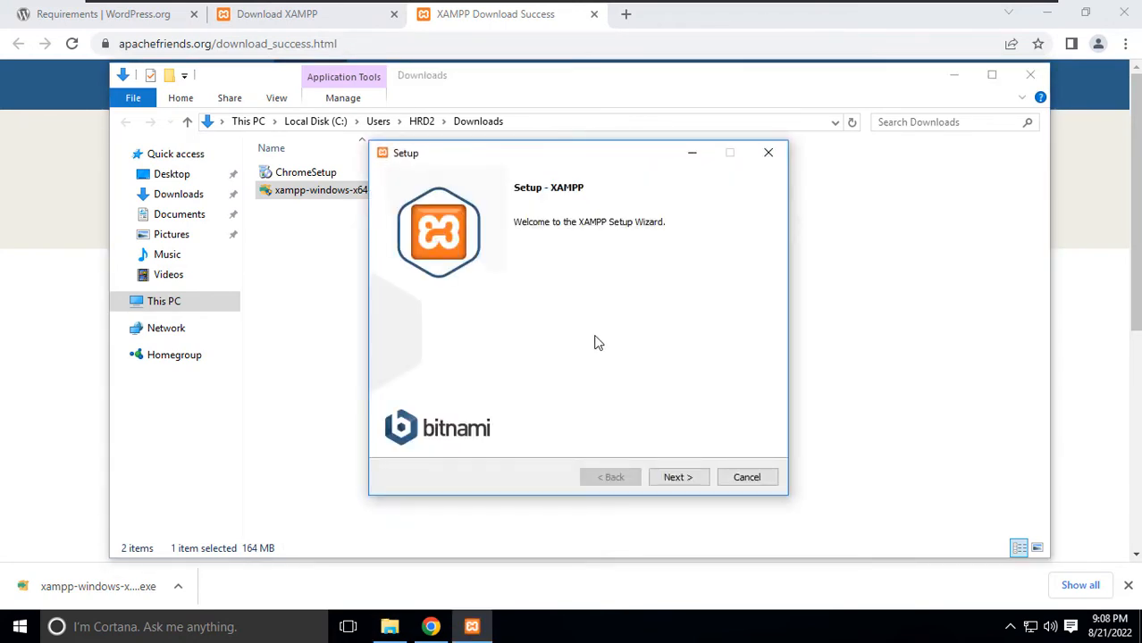
click(686, 481)
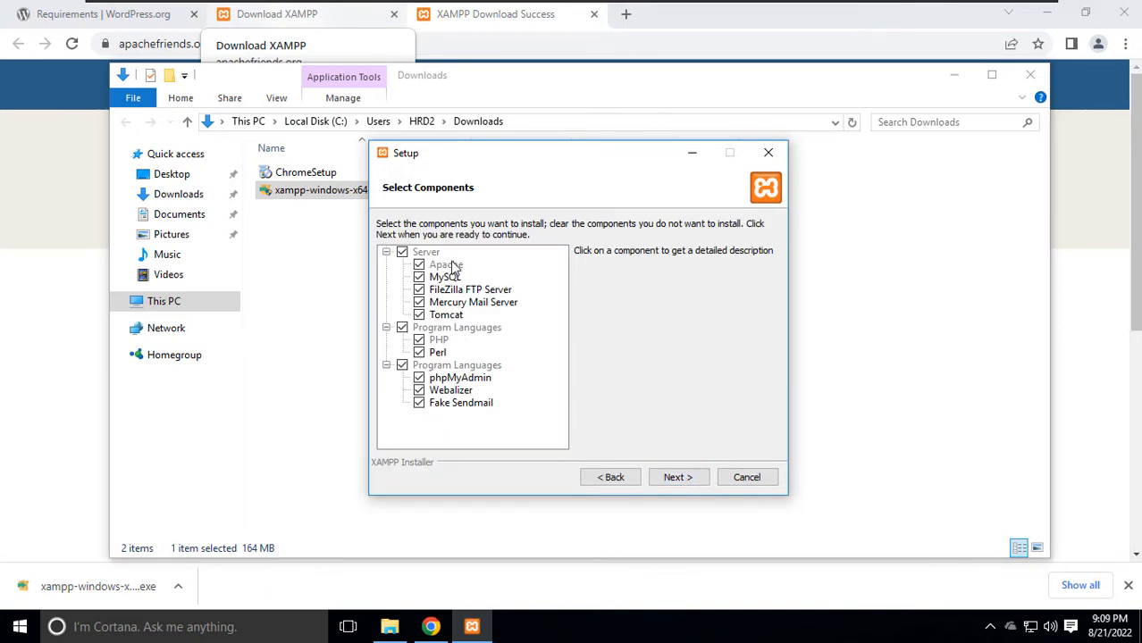
Add Tomcat to the selected components and keep C:\xampp as the installation folder.
click(420, 316)
click(677, 478)
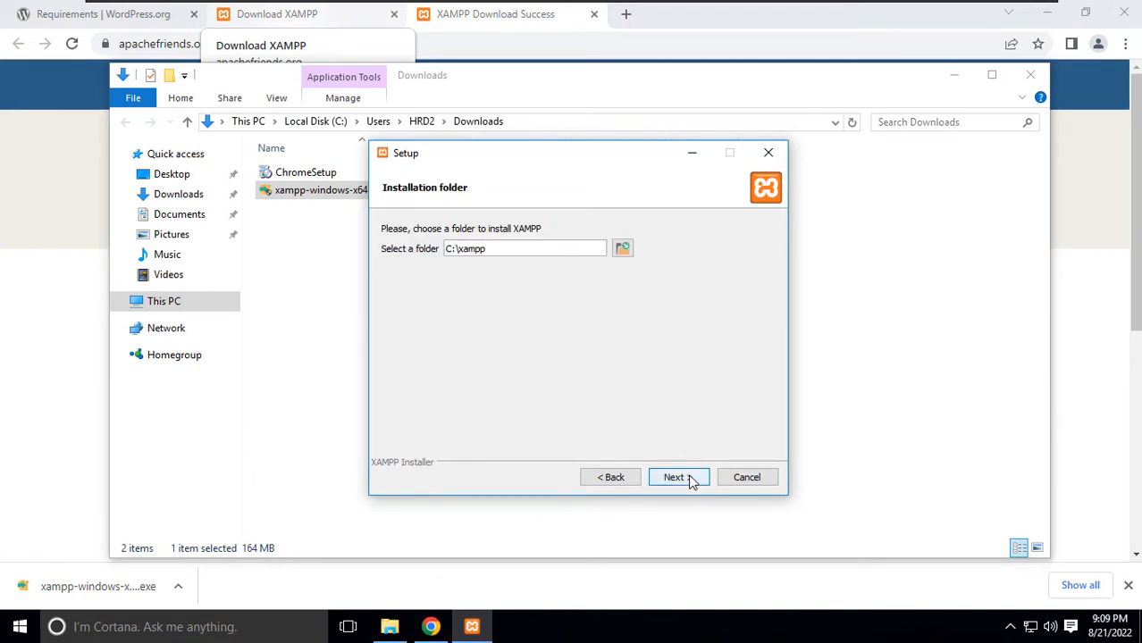
click(623, 252)
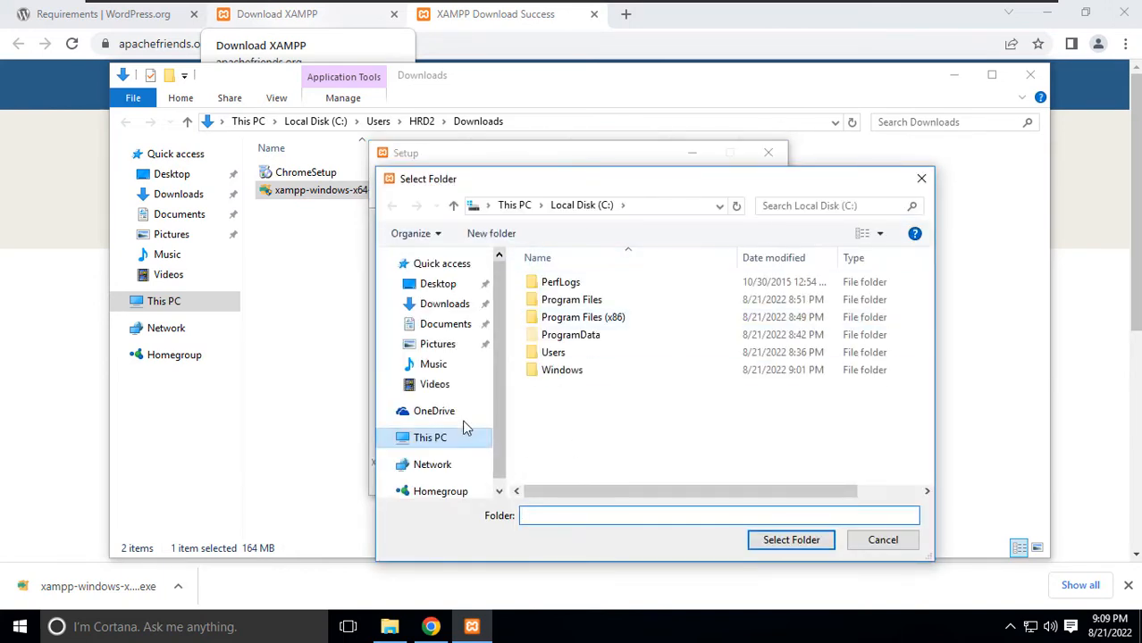
click(922, 179)
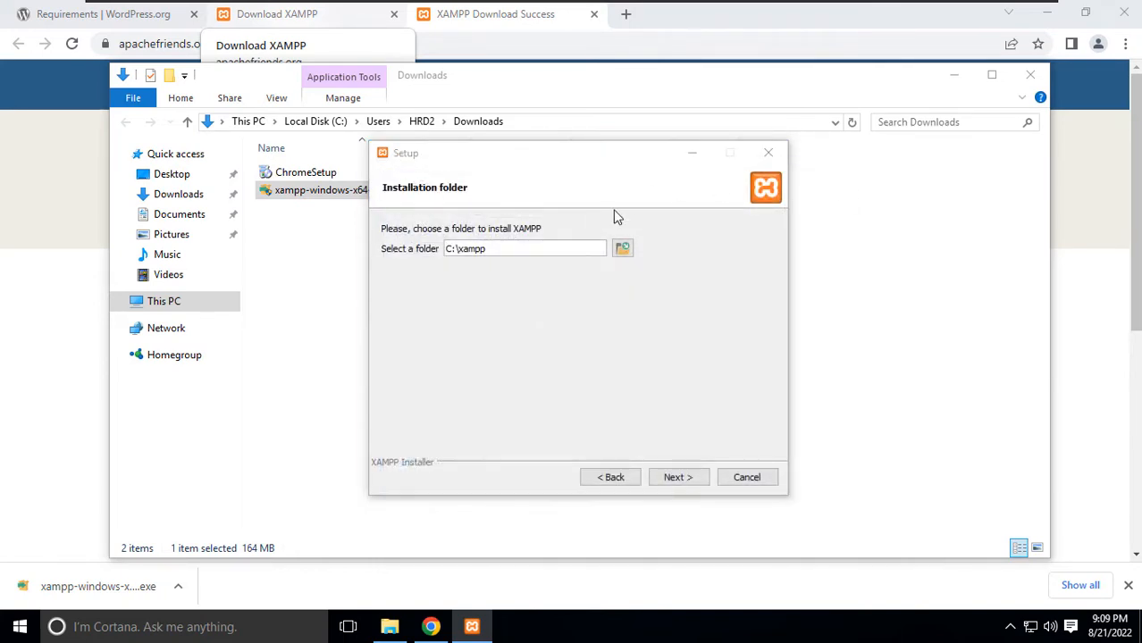
click(679, 478)
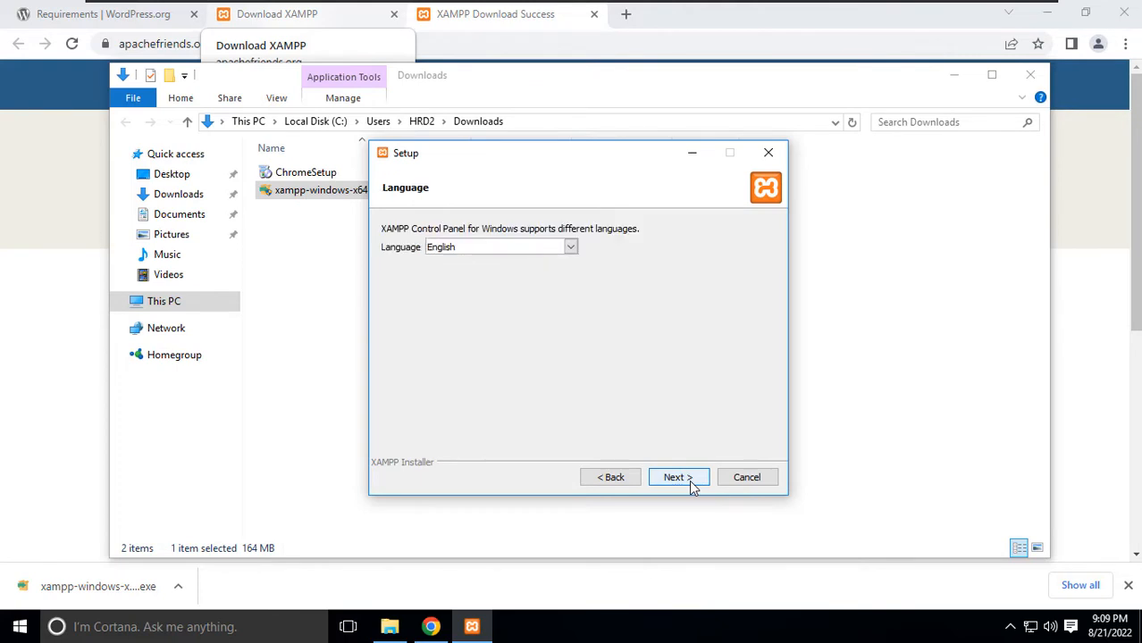
Keep English as the language, skip the Bitnami page and start the installation.
click(679, 478)
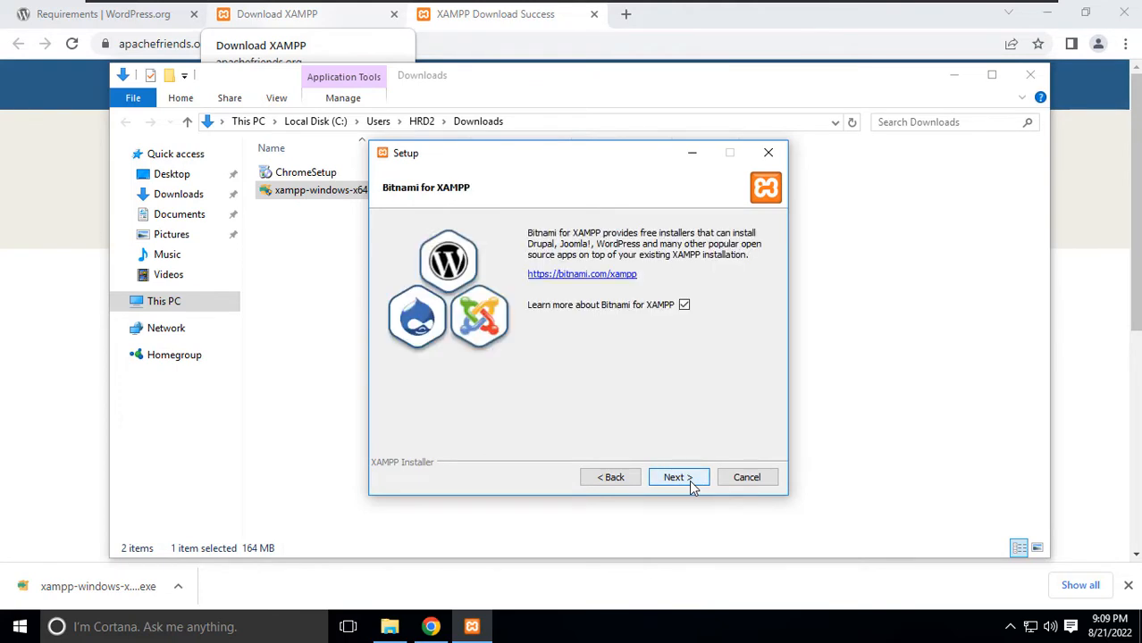
click(678, 479)
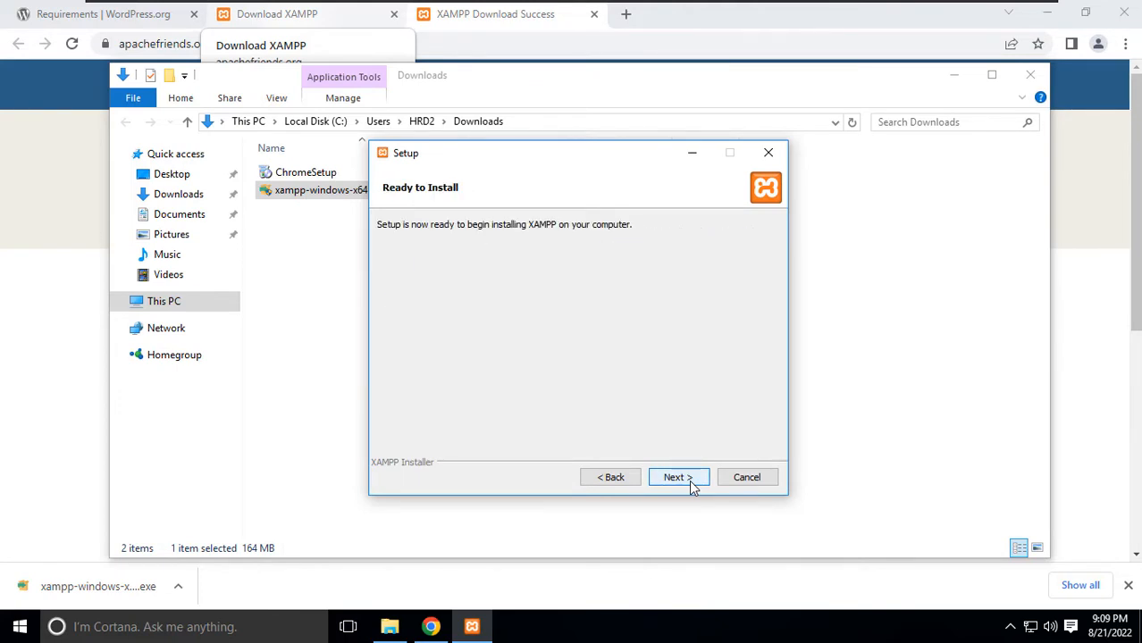
click(689, 480)
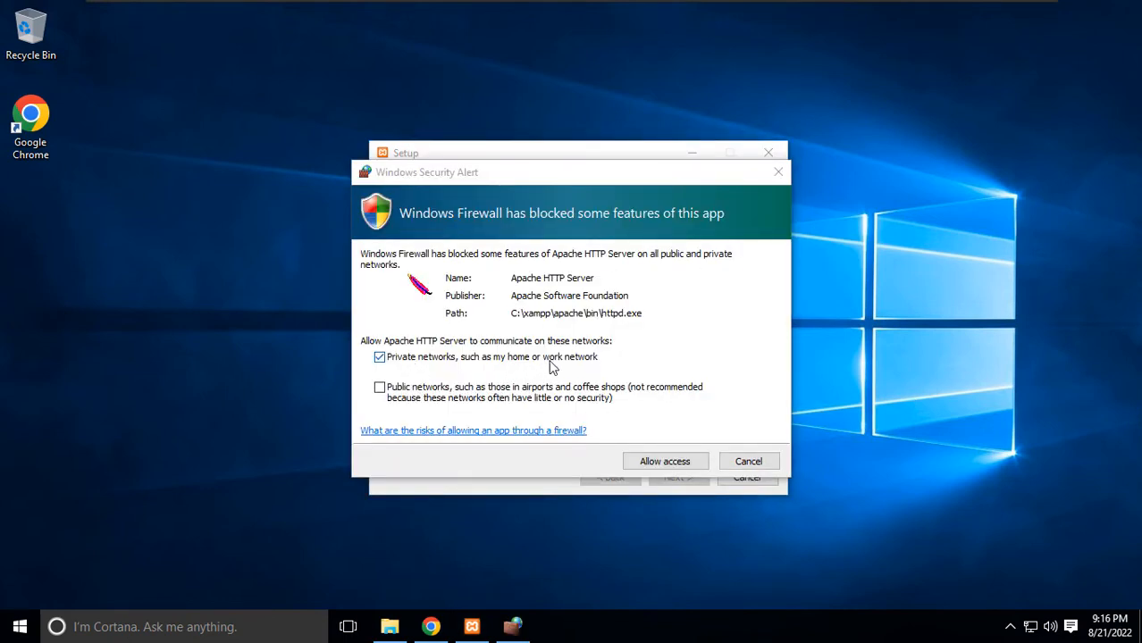
Allow Apache through the firewall on private networks and finish setup with the Control Panel launching.
click(670, 466)
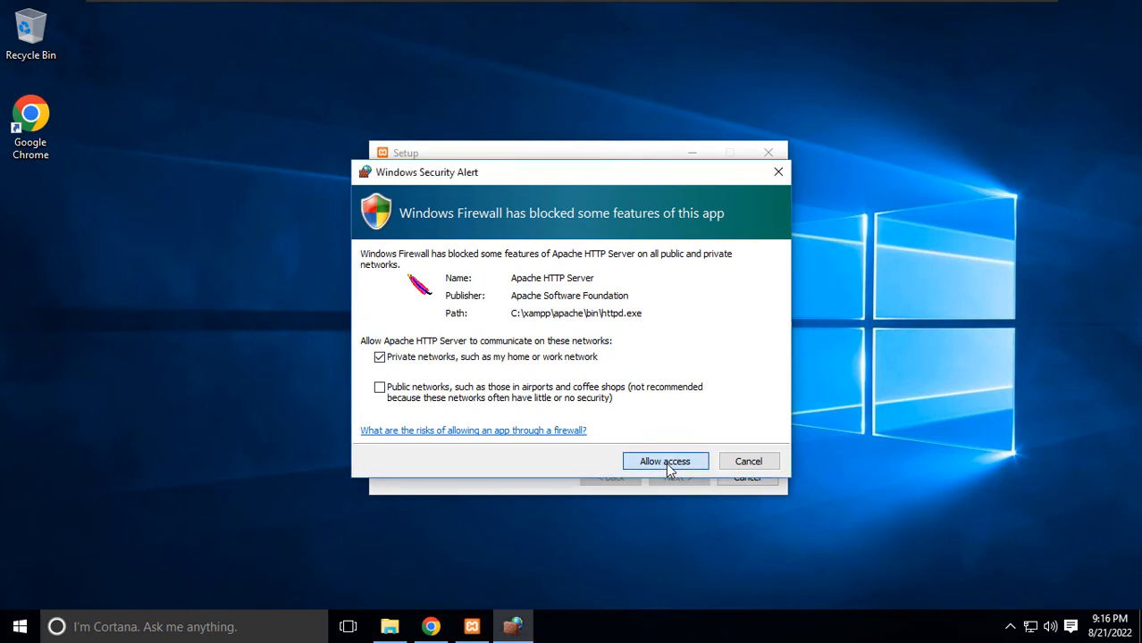
click(658, 459)
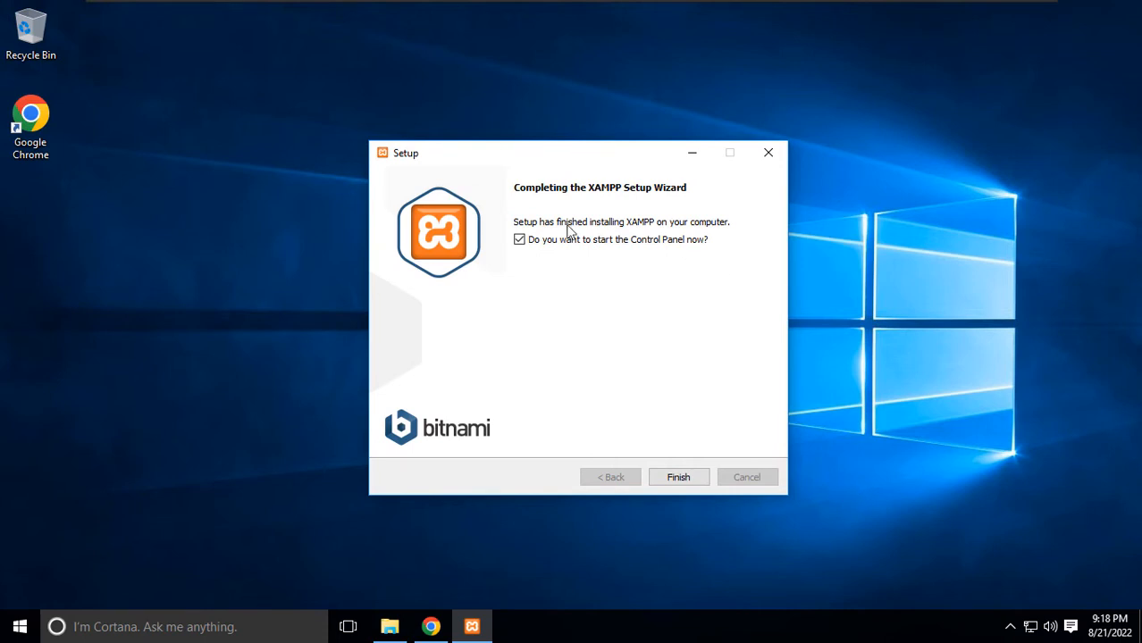
click(689, 477)
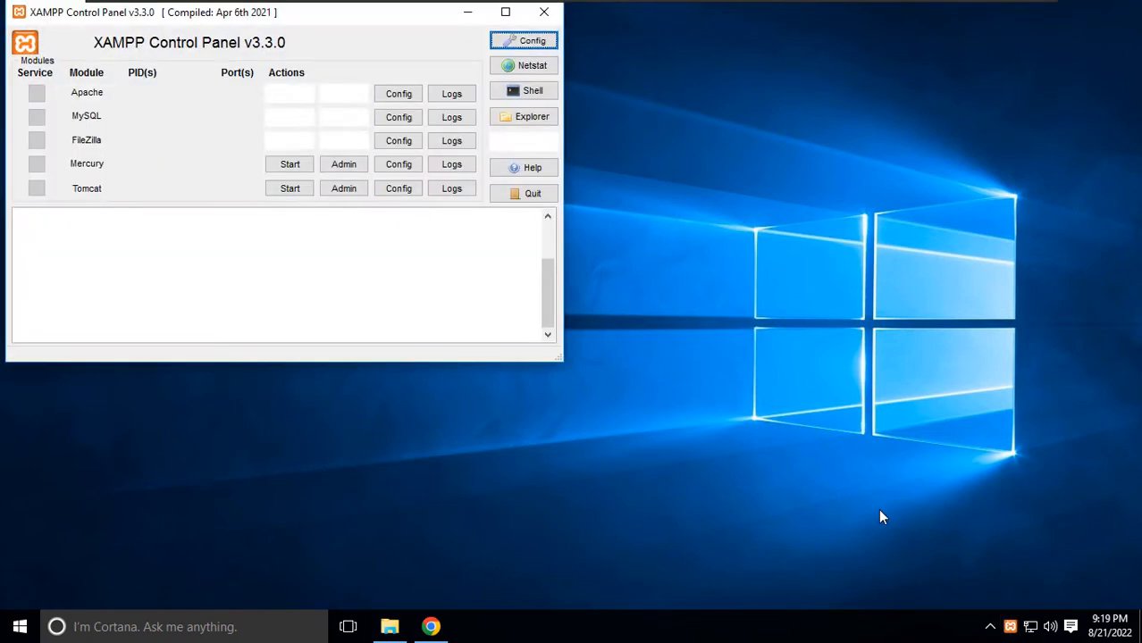
Center the Control Panel window and start Apache on ports 80 and 443.
drag(326, 13, 717, 93)
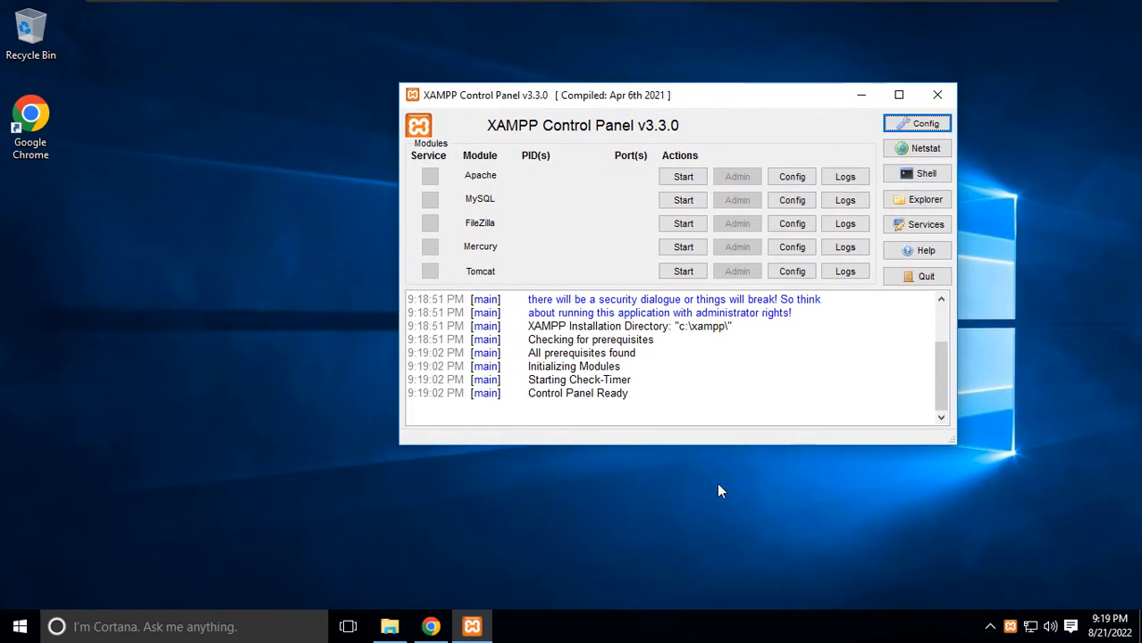
click(676, 492)
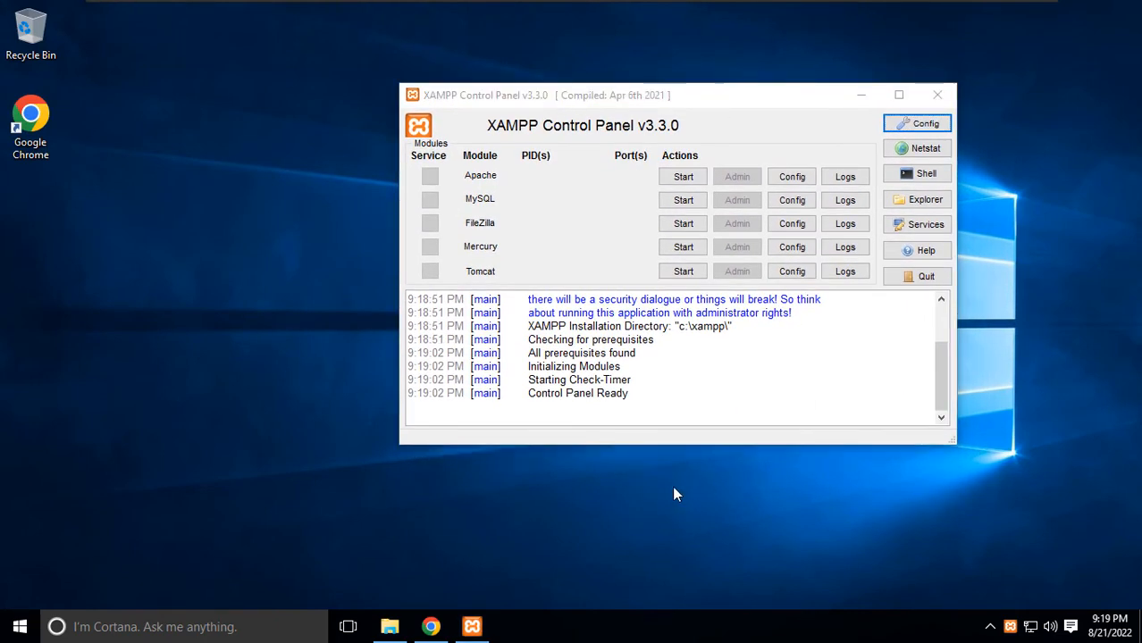
click(684, 177)
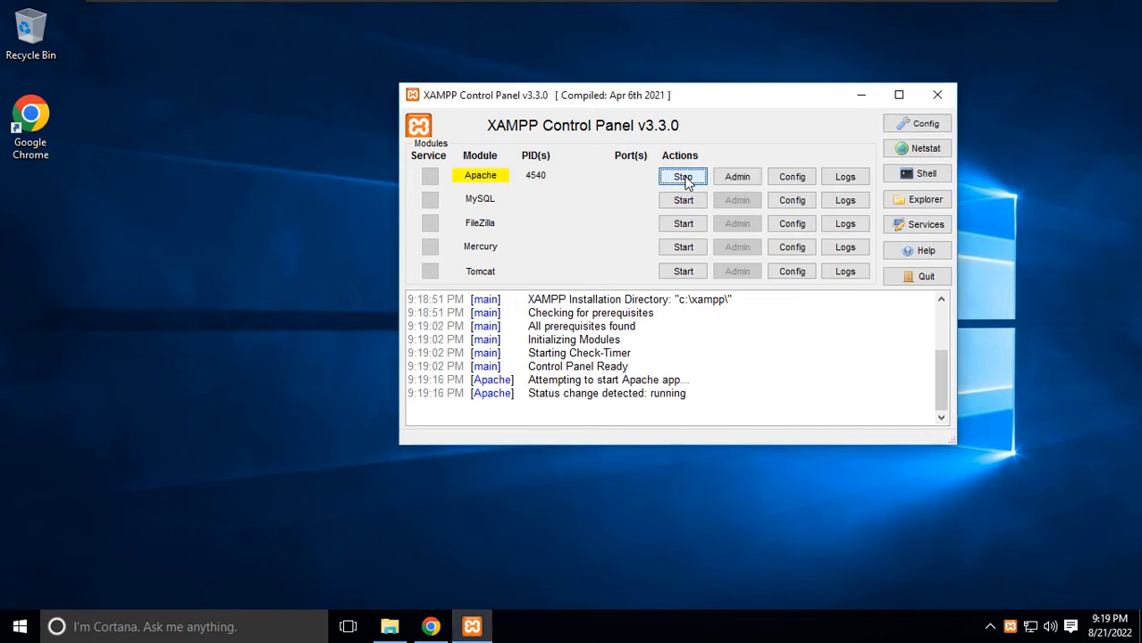
click(696, 272)
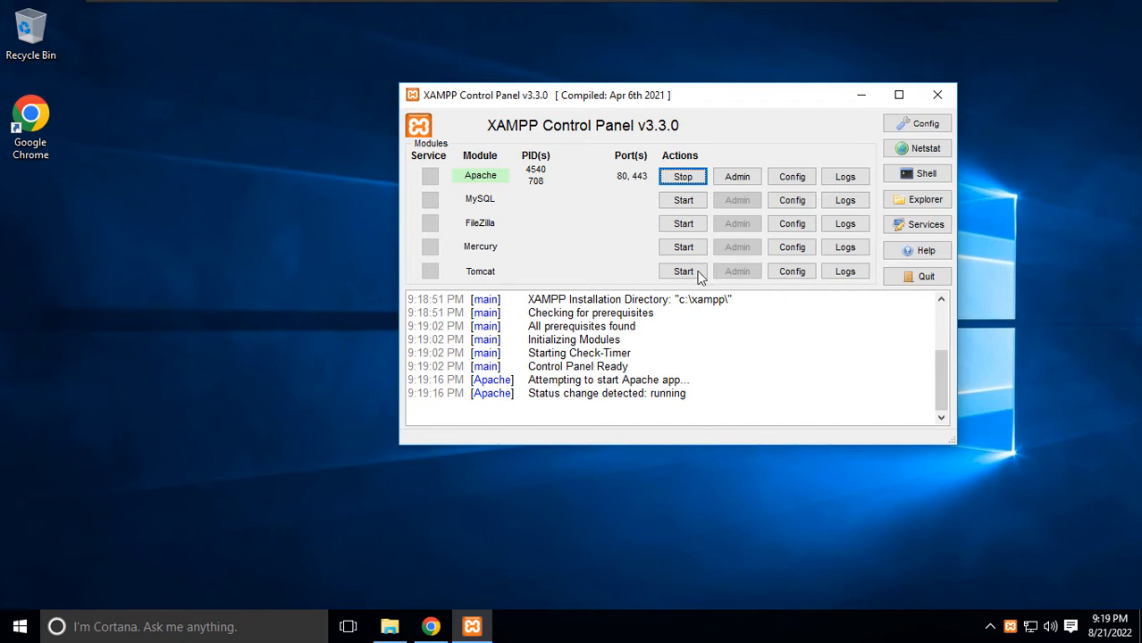
Start MySQL on port 3306, allow mysqld through the firewall, and check the Config options.
click(682, 202)
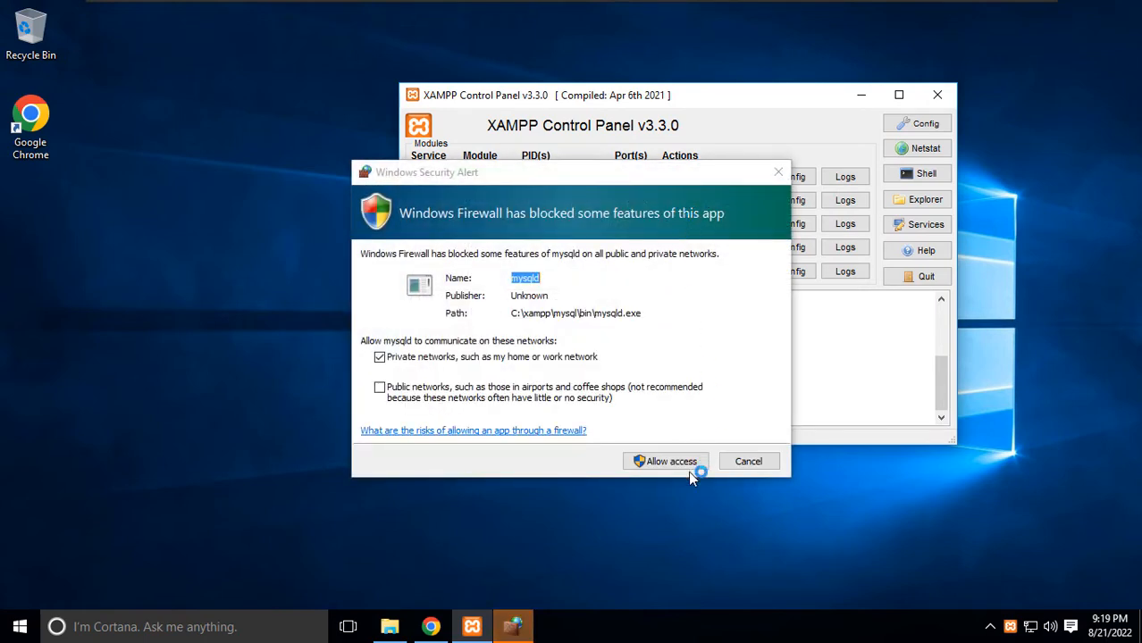
click(667, 463)
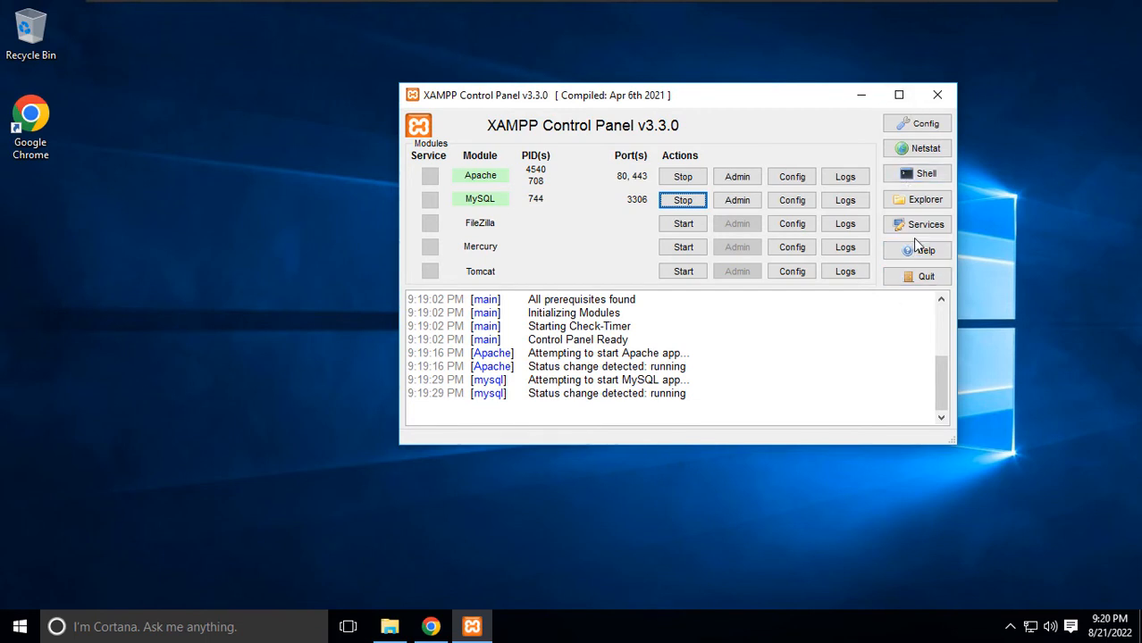
click(921, 126)
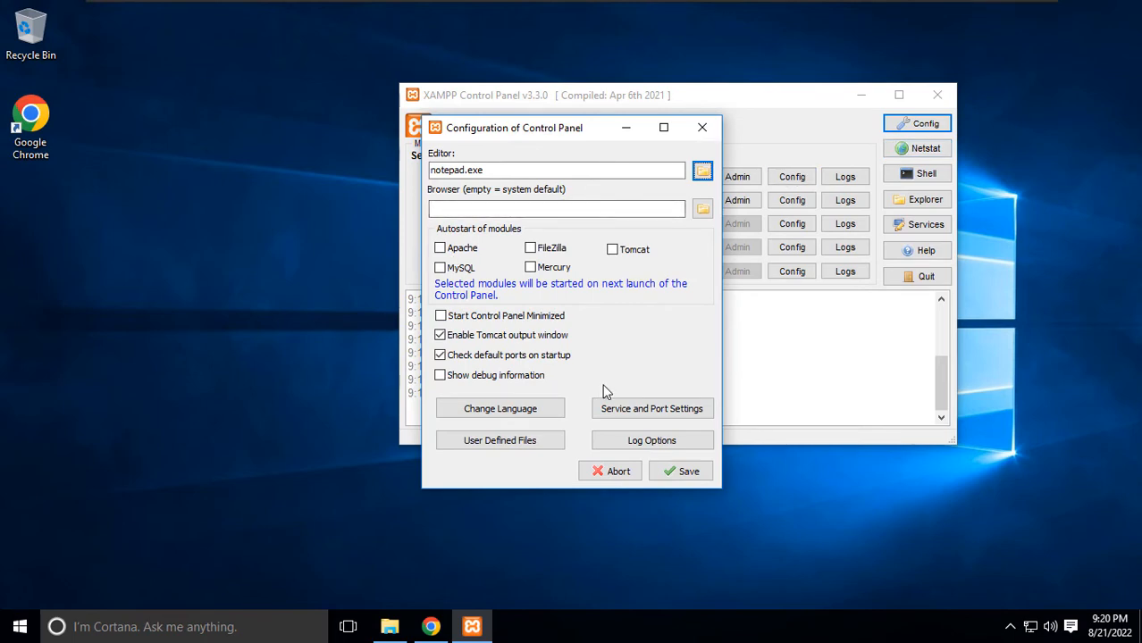
click(710, 130)
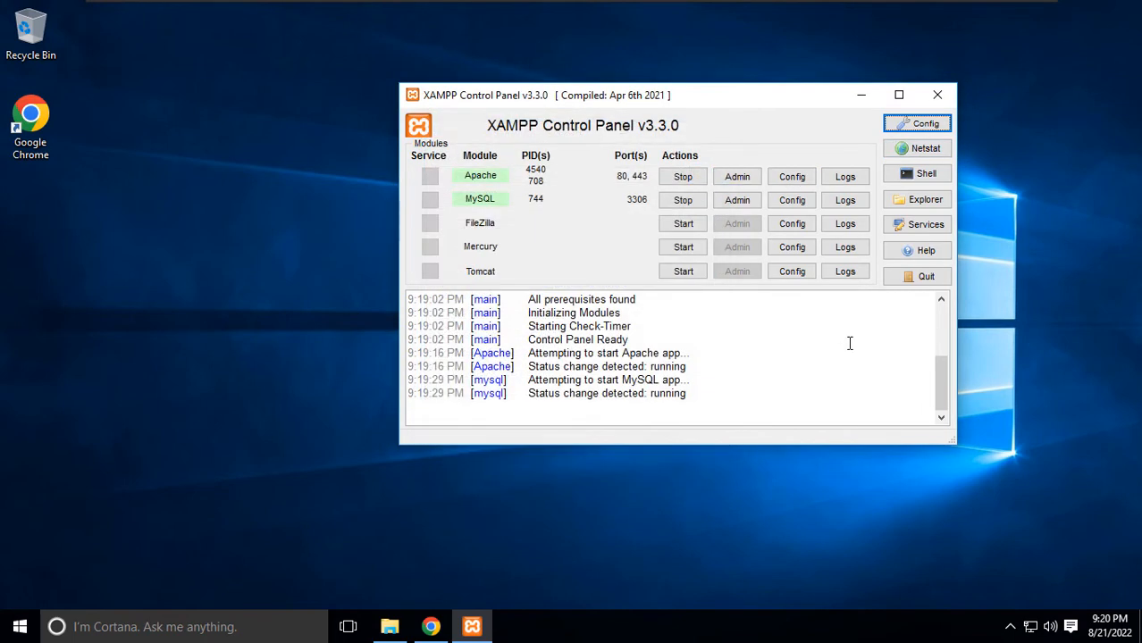
click(792, 178)
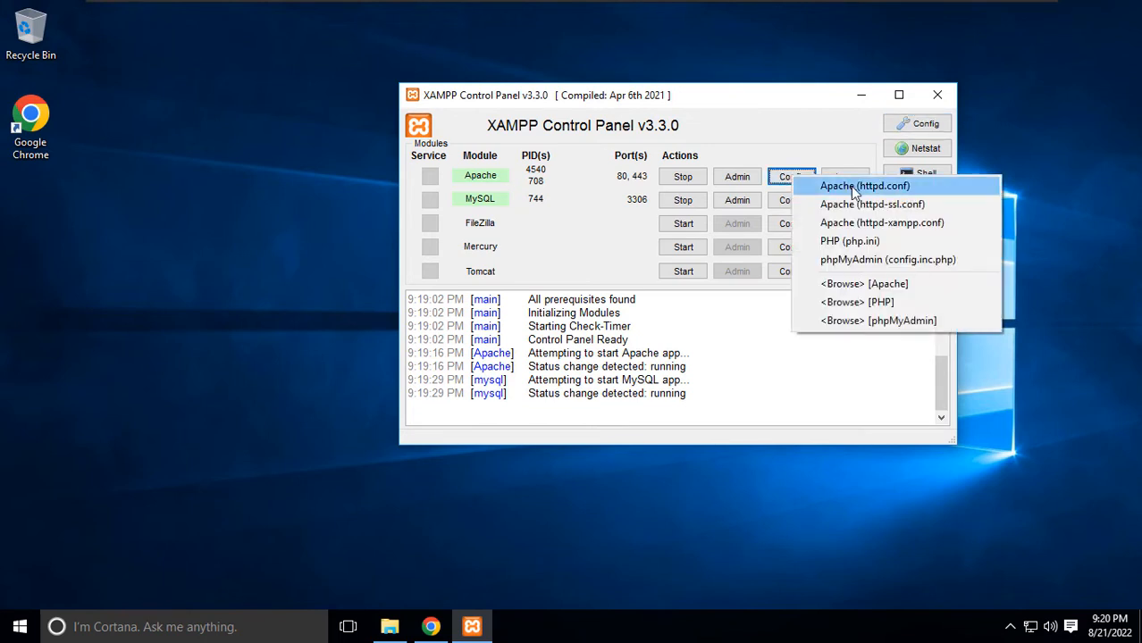
Open php.ini in Notepad from Apache's Config list and arrange the window.
click(846, 244)
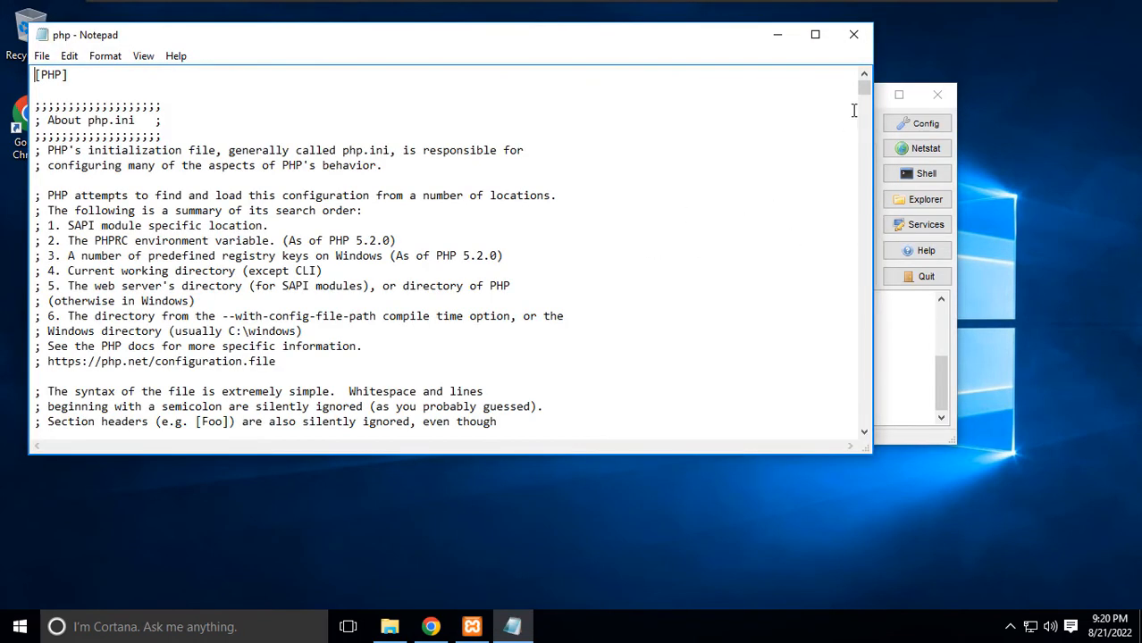
drag(864, 88, 863, 114)
scroll(439, 282, down, 13)
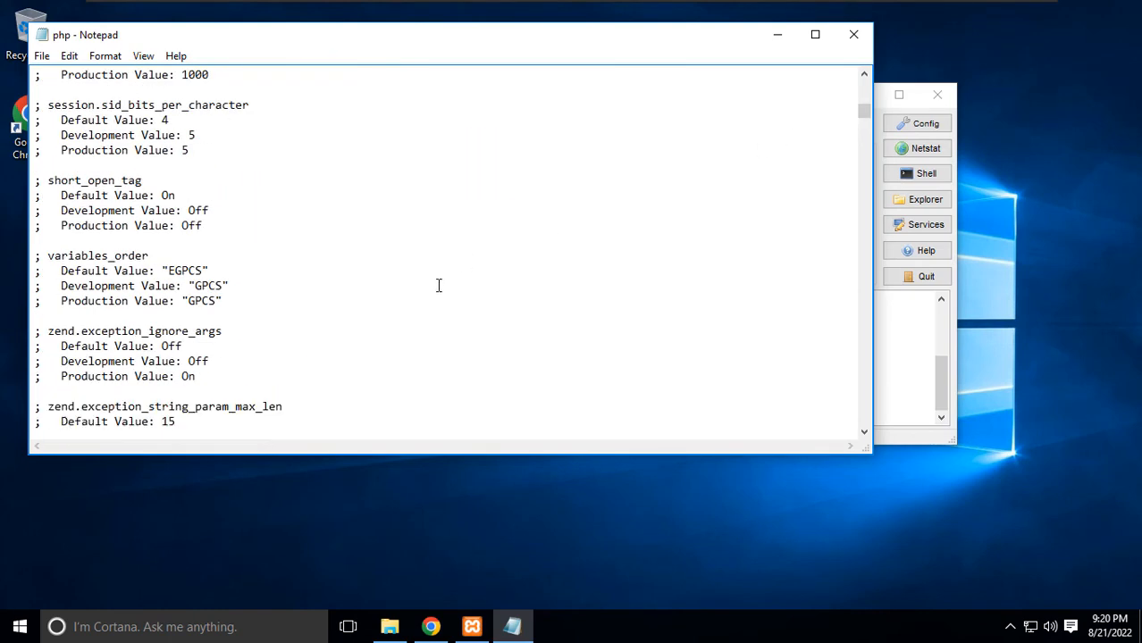
scroll(439, 288, down, 1)
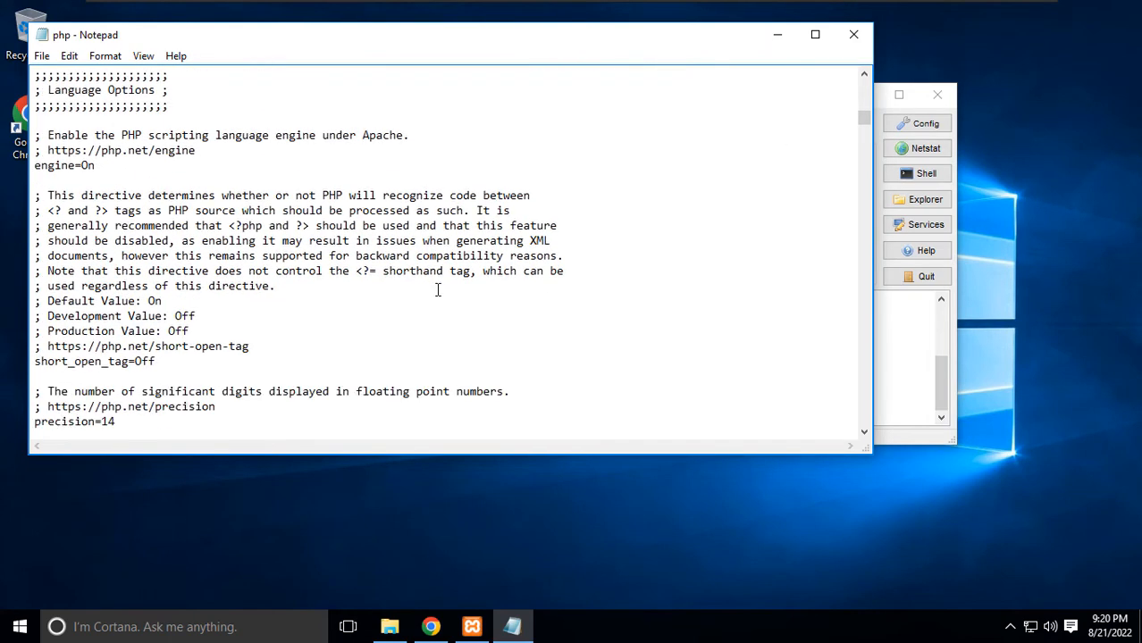
scroll(439, 287, up, 8)
drag(369, 43, 480, 146)
drag(977, 217, 981, 192)
Search php.ini for 'max', stepping through matches until reaching upload_max_filesize.
key(ctrl+f)
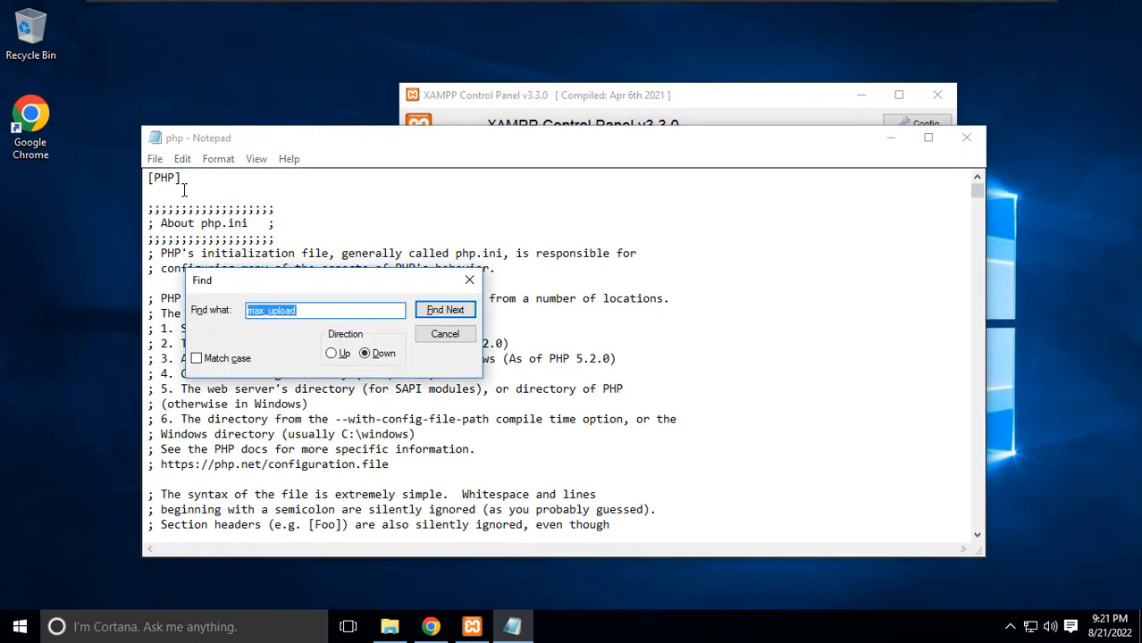
text(max)
key(Return)
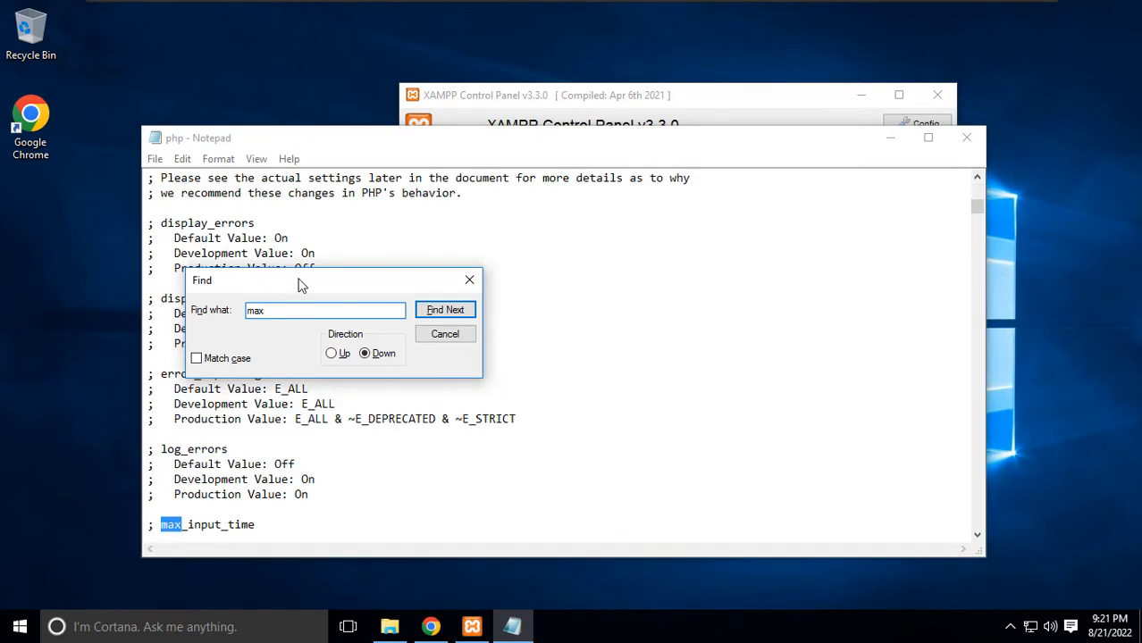
drag(298, 286, 710, 257)
click(856, 284)
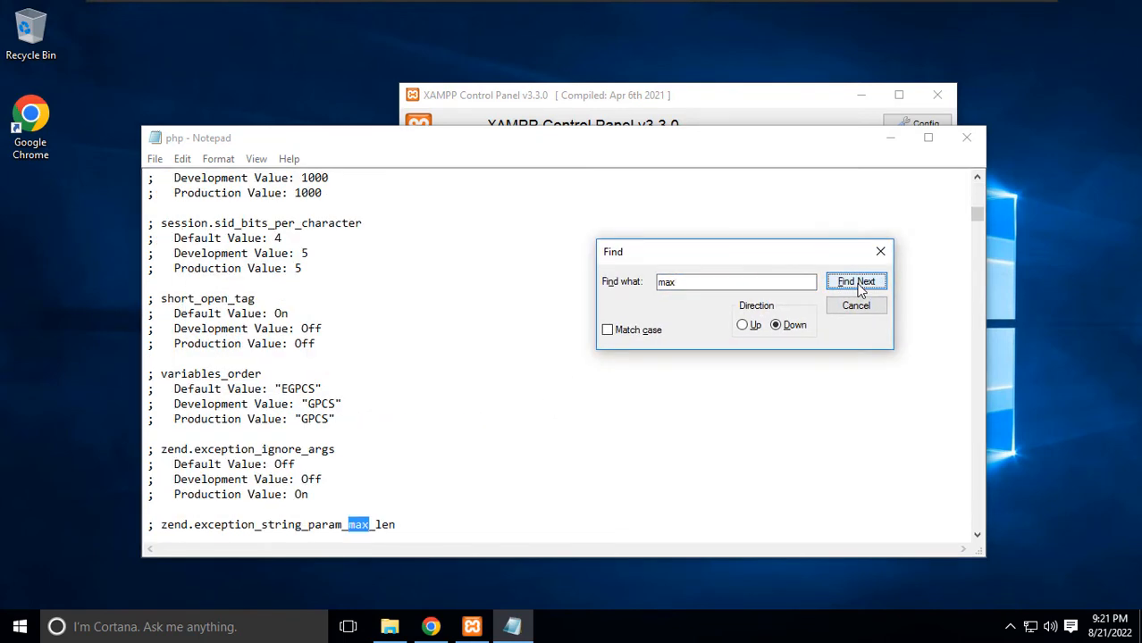
click(856, 282)
click(856, 283)
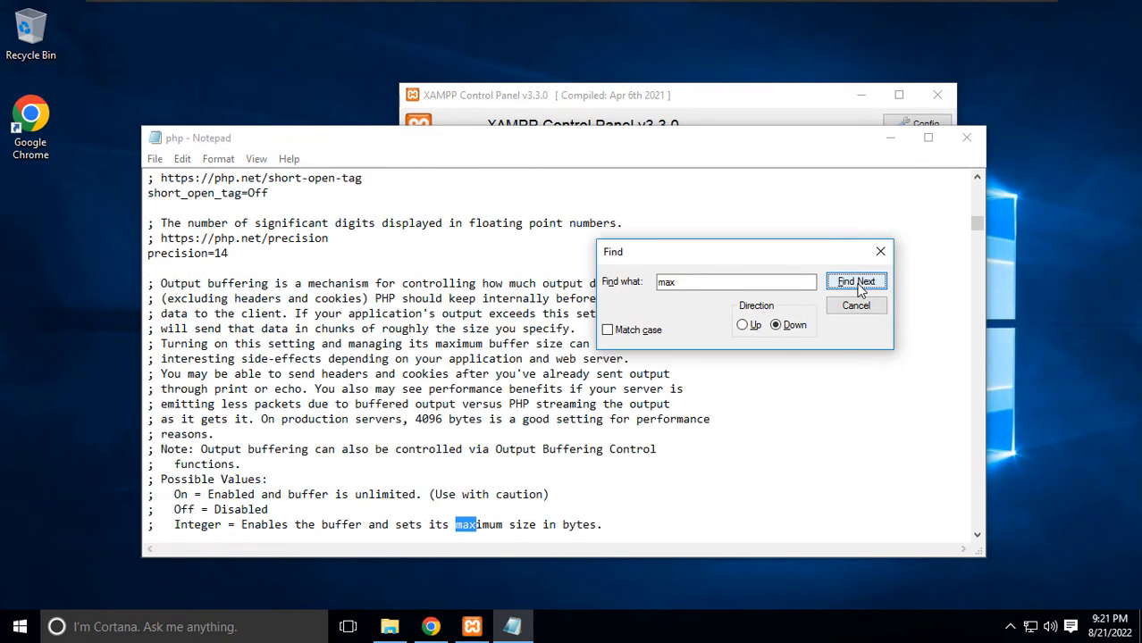
click(857, 283)
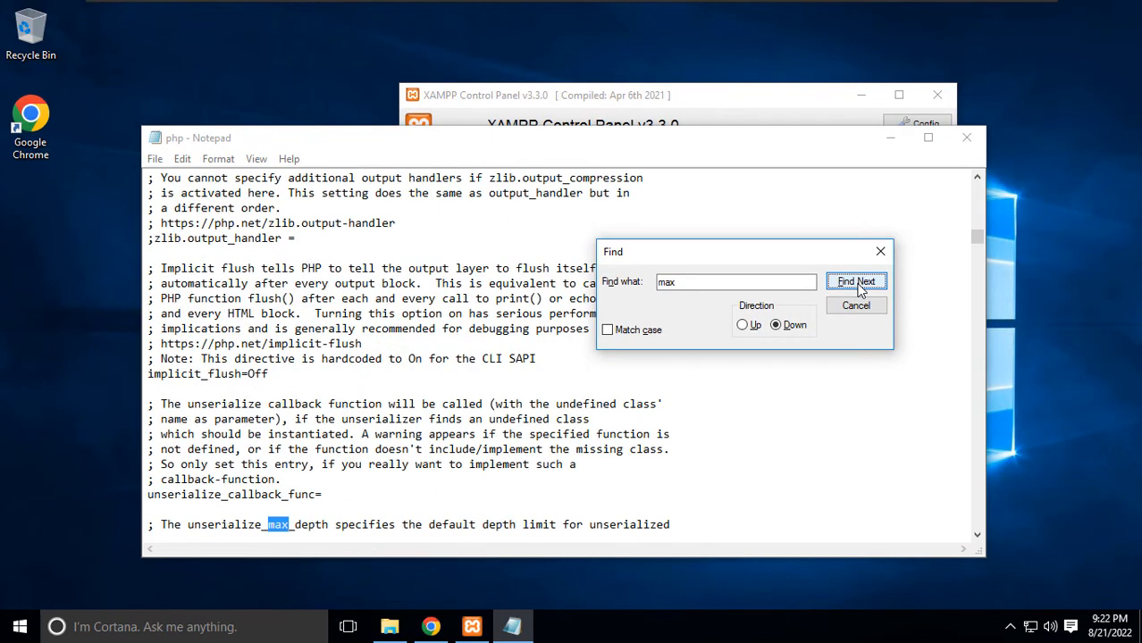
click(856, 283)
click(856, 282)
click(856, 283)
click(856, 283)
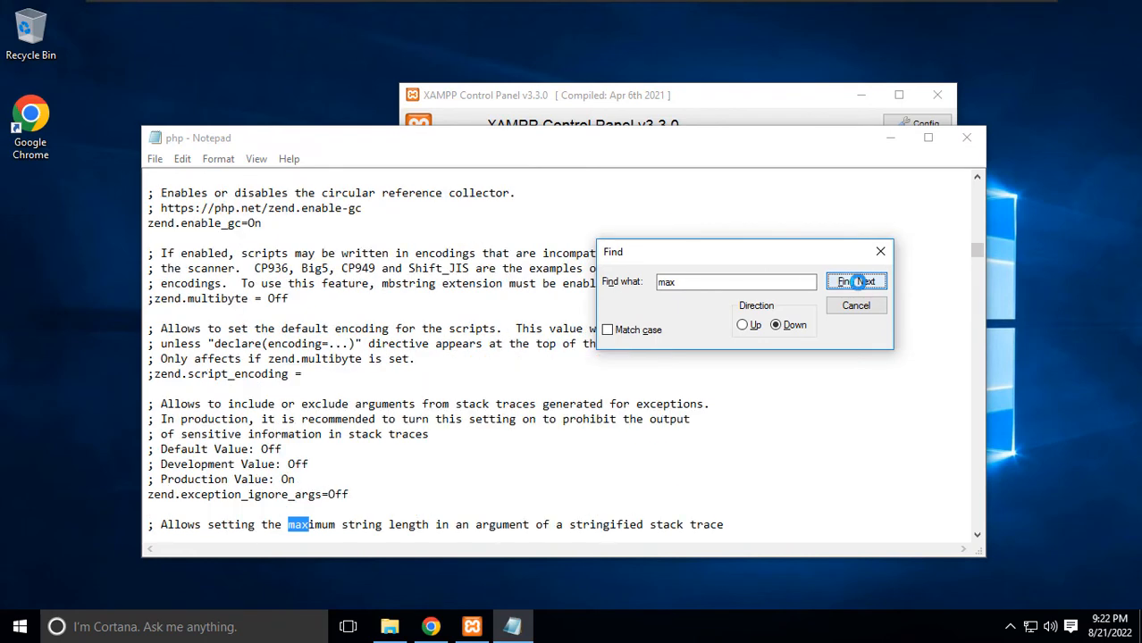
click(856, 283)
click(857, 282)
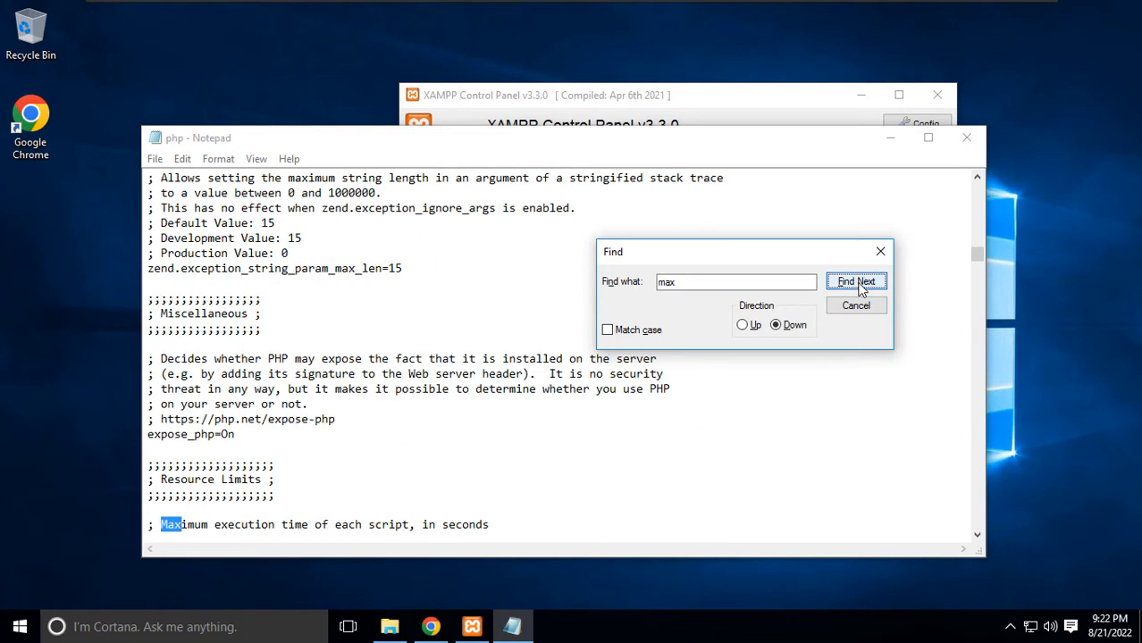
click(858, 284)
click(858, 283)
click(858, 283)
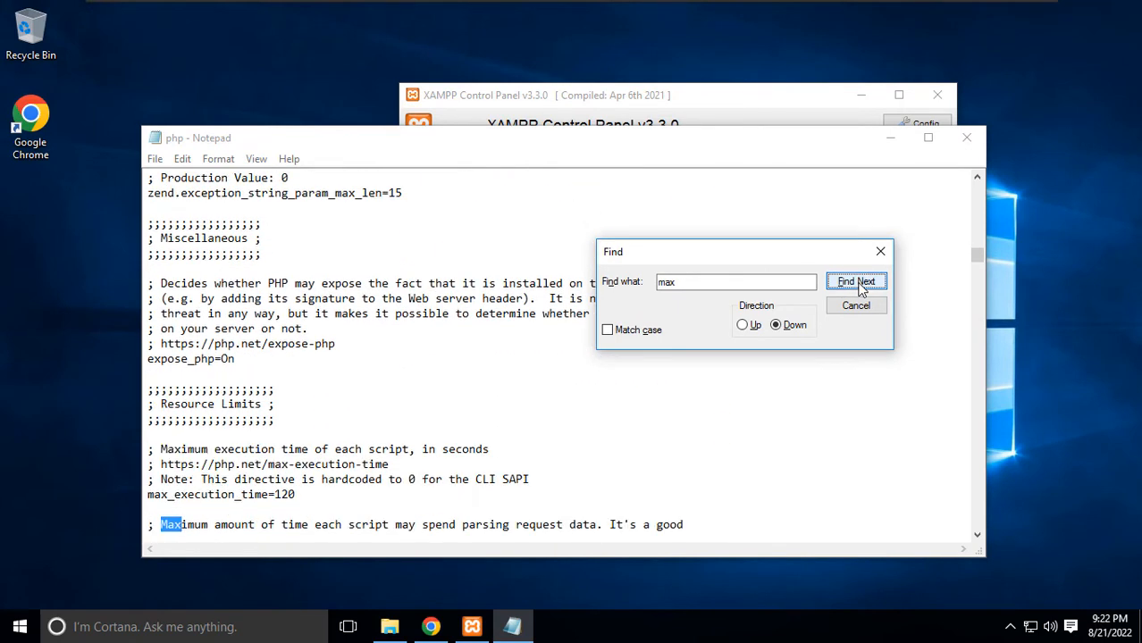
click(858, 284)
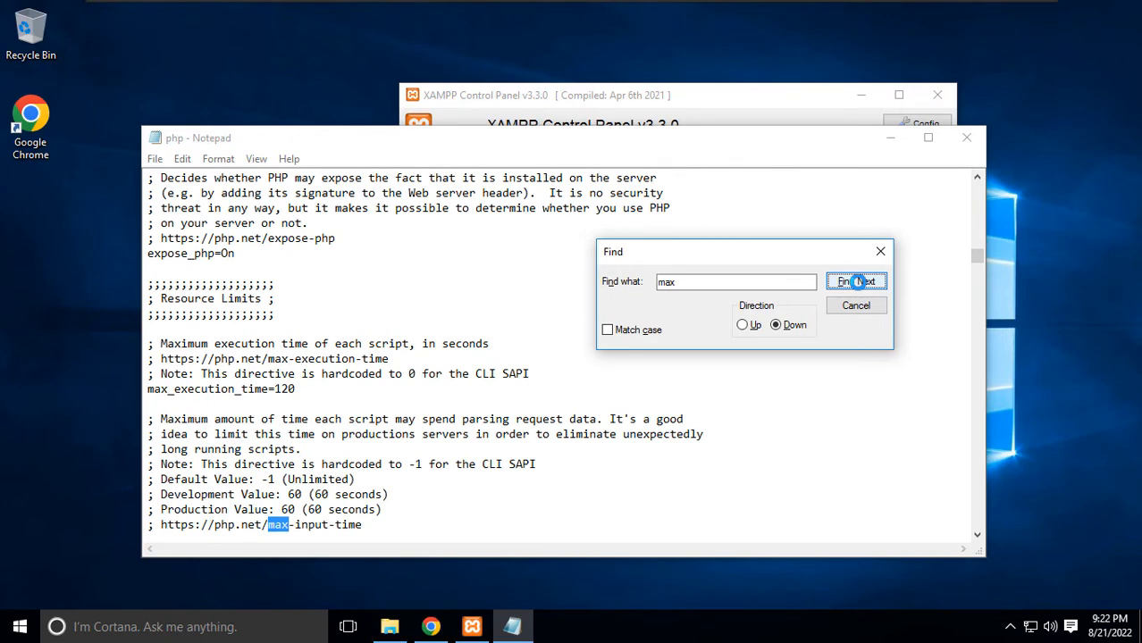
click(856, 282)
click(856, 283)
click(856, 283)
click(858, 284)
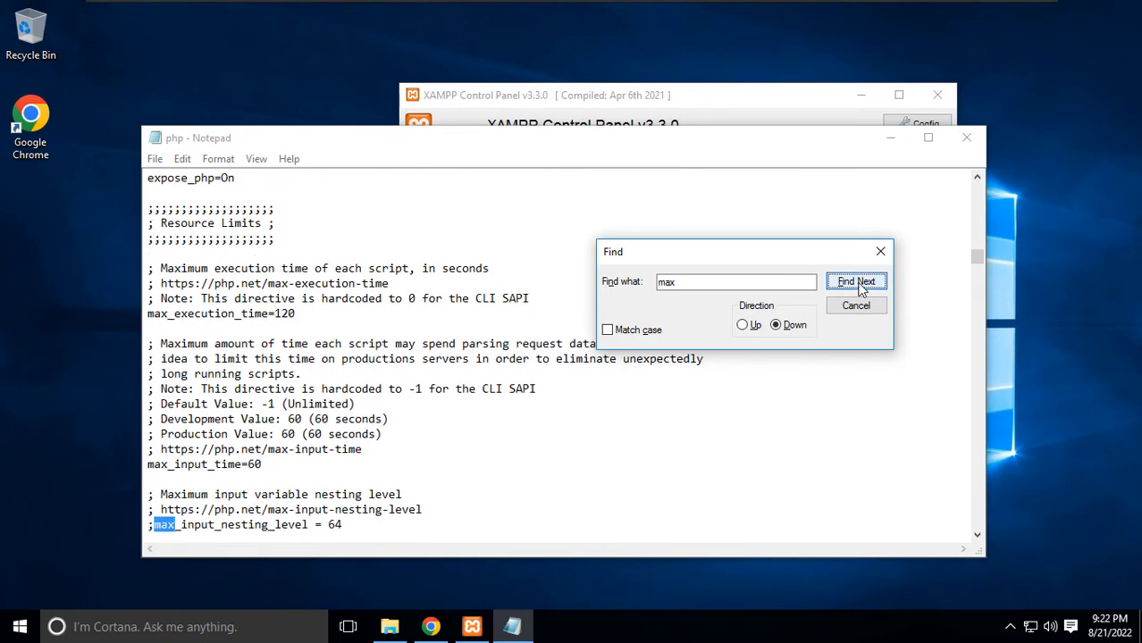
click(856, 283)
click(857, 283)
click(857, 283)
click(856, 283)
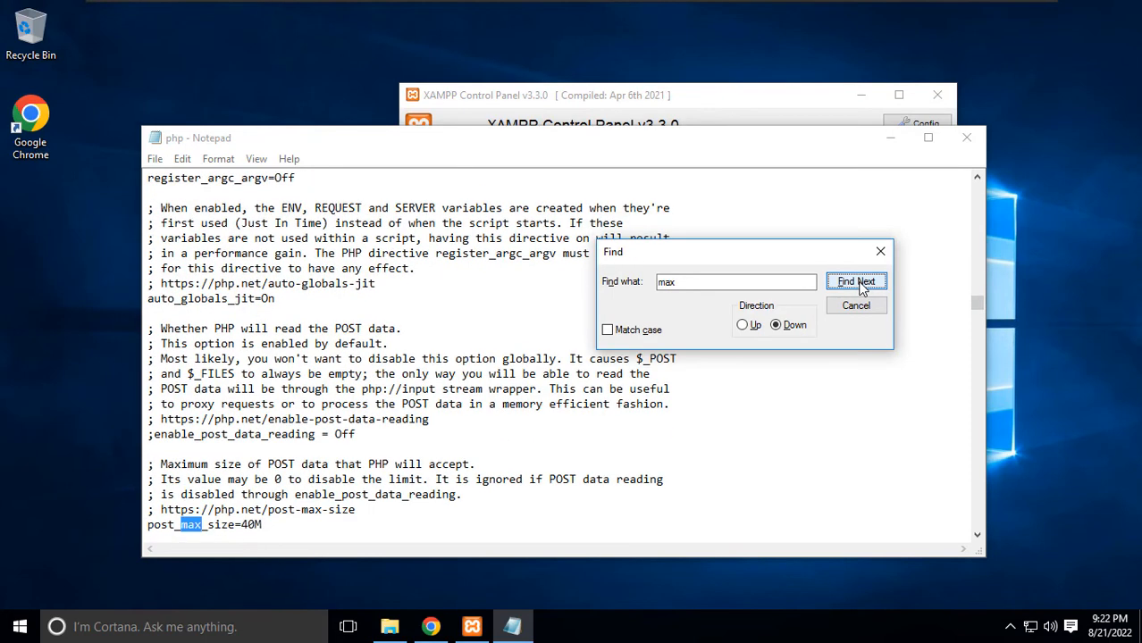
click(856, 282)
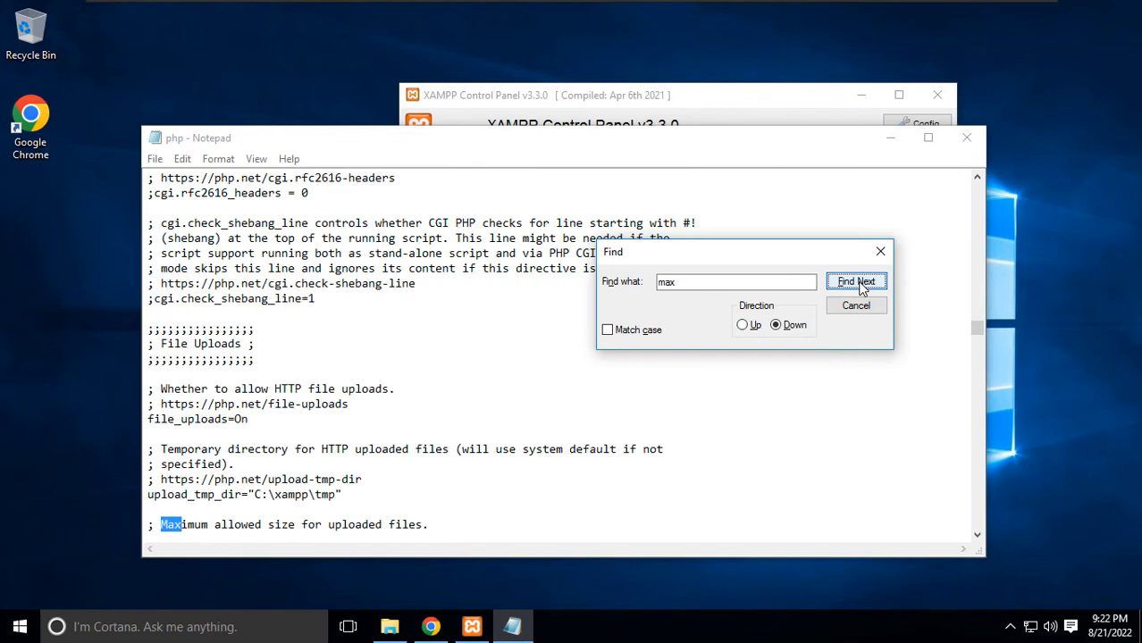
Change upload_max_filesize from 40M to 200M, then close the search box and php.ini.
click(252, 516)
scroll(244, 518, down, 1)
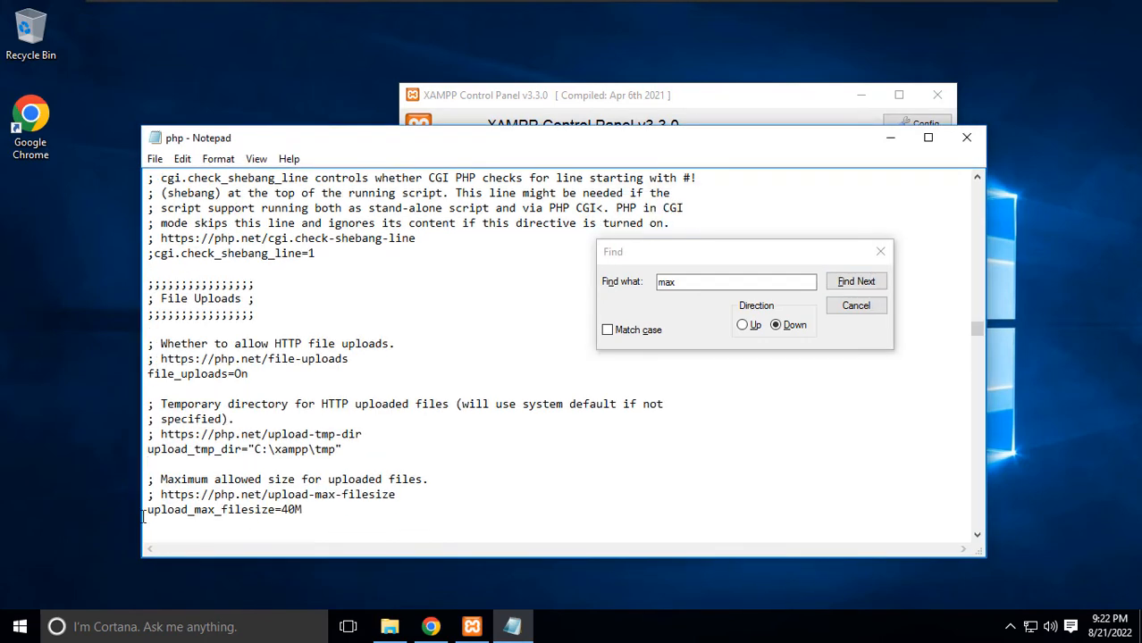
drag(163, 509, 326, 510)
click(341, 511)
key(Left)
key(BackSpace)
key(BackSpace)
text(2000)
key(BackSpace)
click(881, 252)
scroll(448, 447, down, 2)
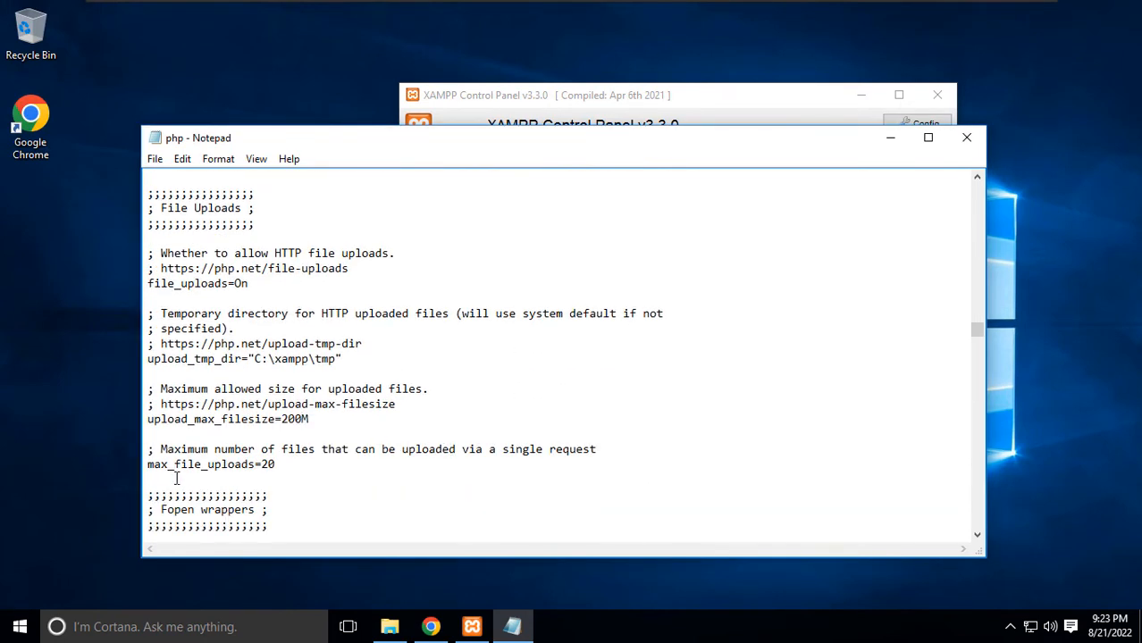
scroll(237, 476, down, 15)
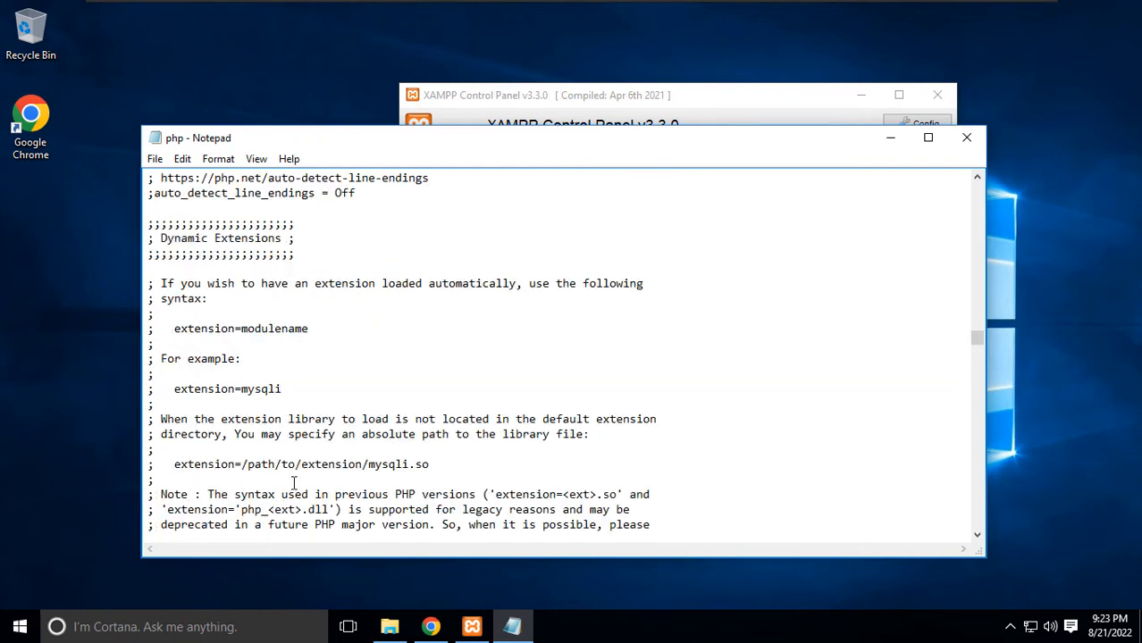
click(966, 138)
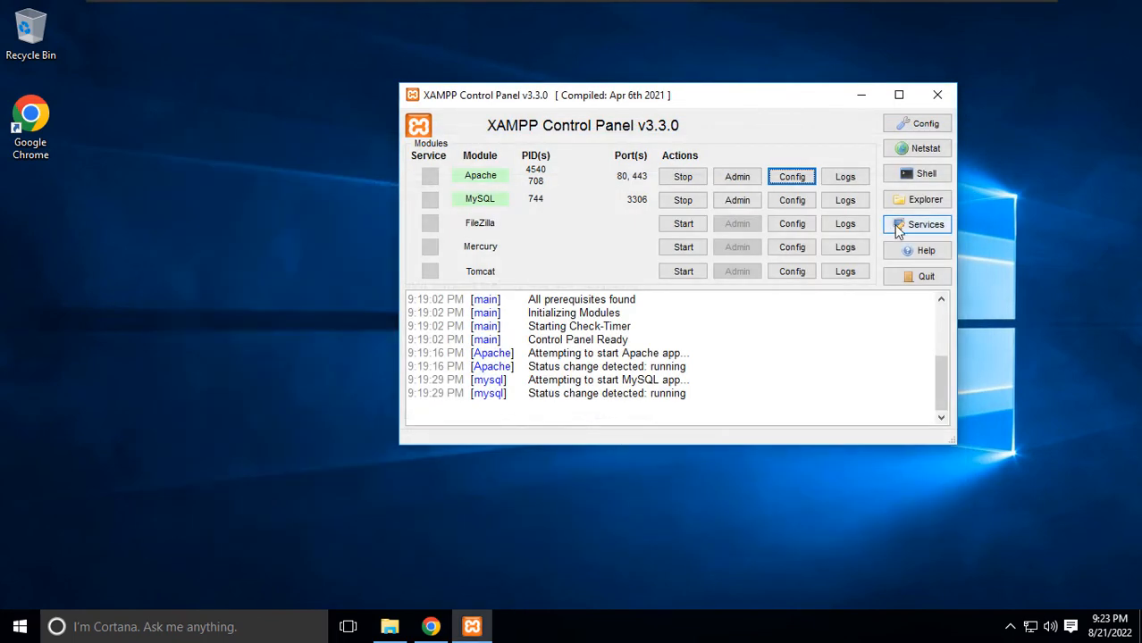
Stop and restart Apache, check the XAMPP 8.1.6 dashboard at localhost, then minimize Chrome.
click(683, 178)
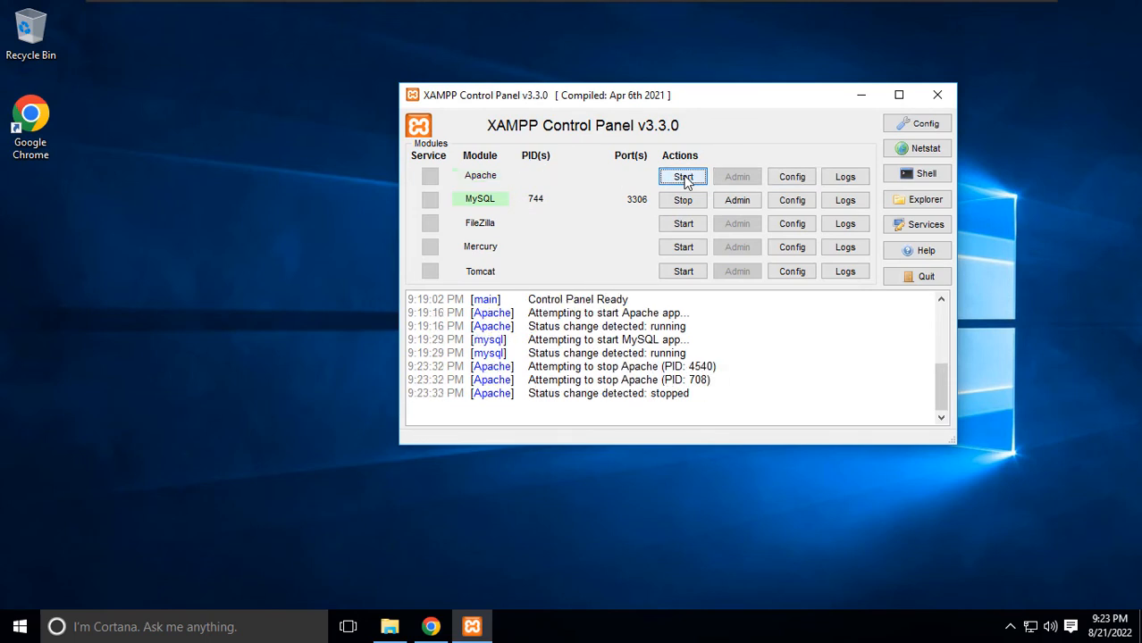
click(684, 177)
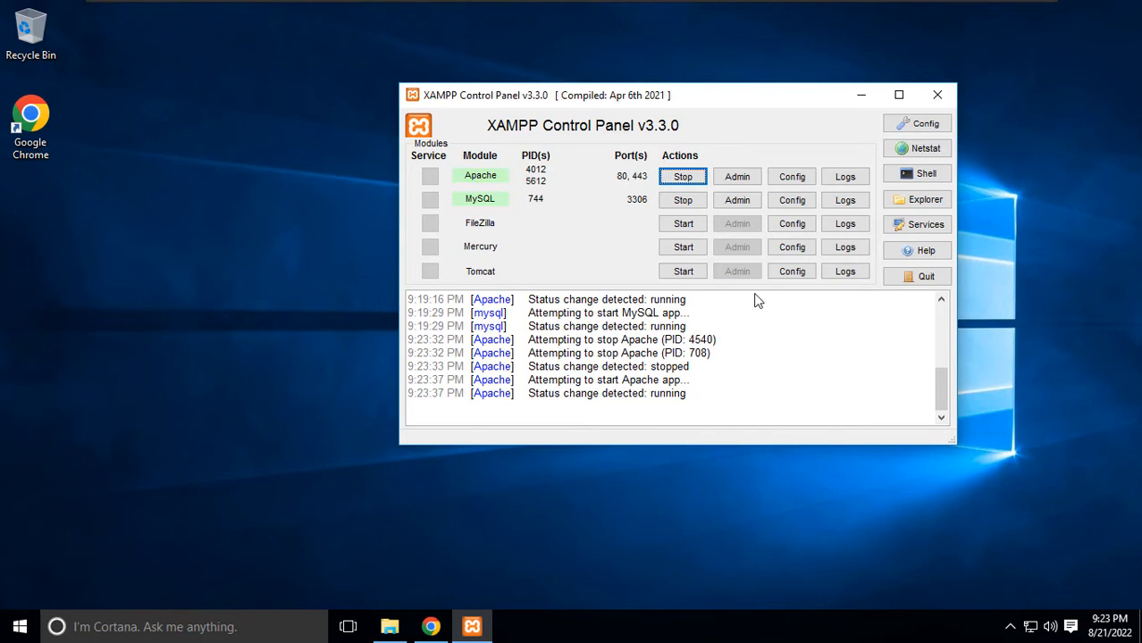
click(738, 183)
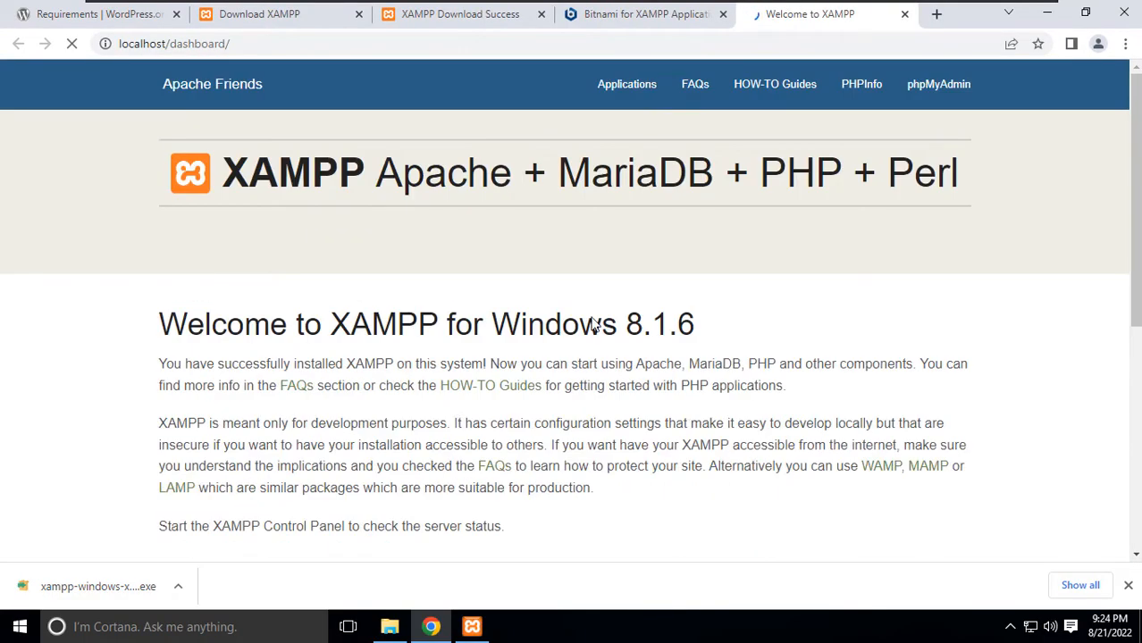
click(1045, 14)
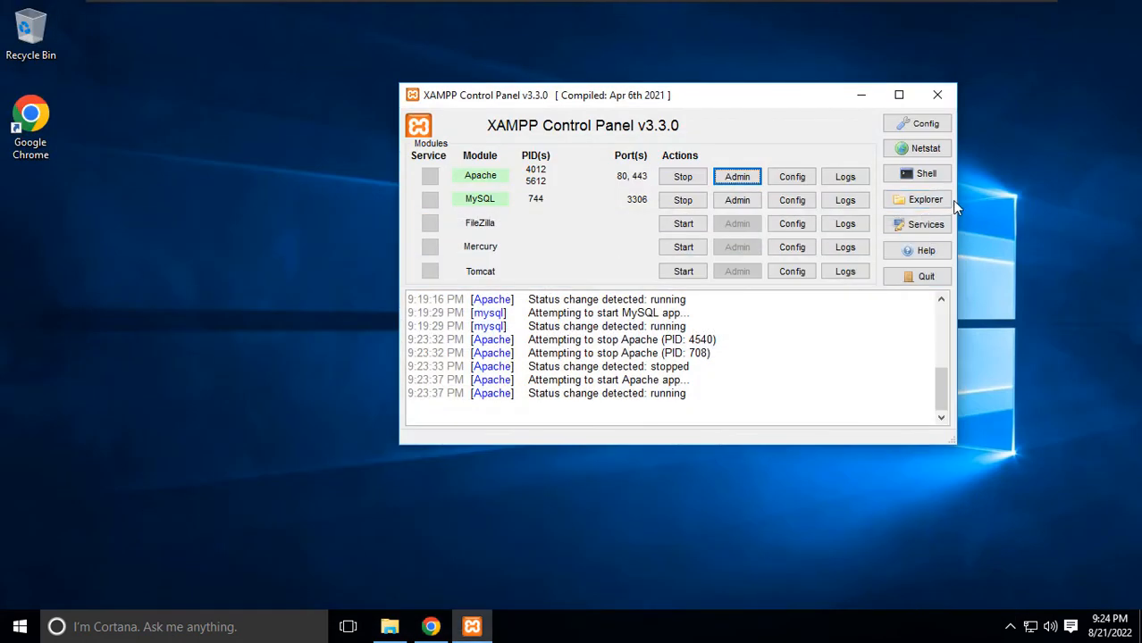
Open the C:\xampp\htdocs folder in File Explorer from the Control Panel.
click(910, 204)
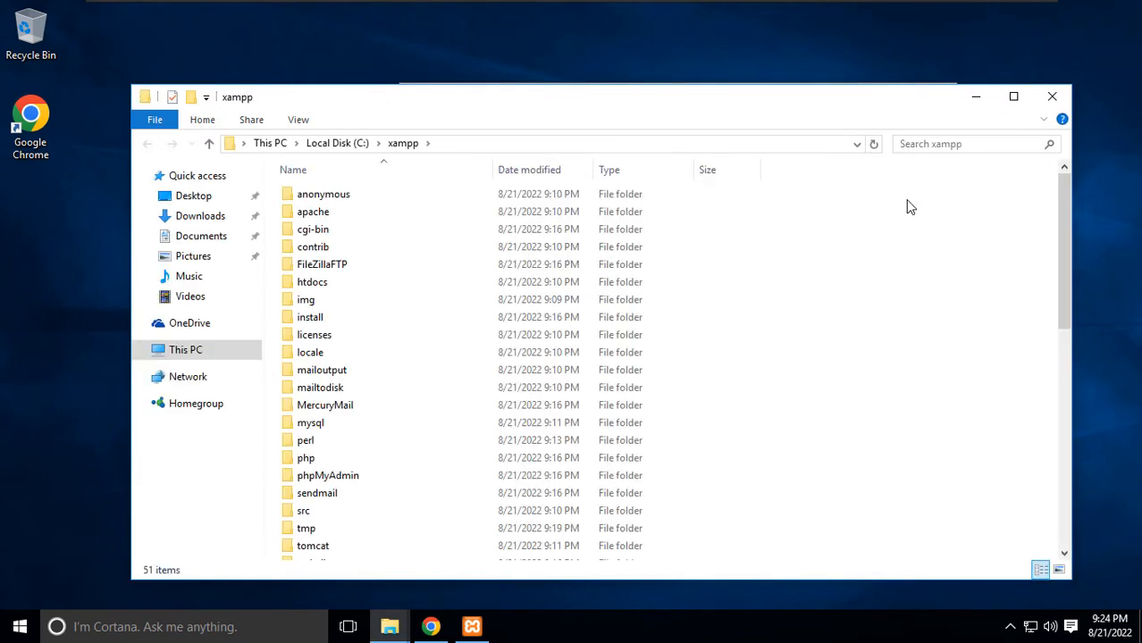
click(311, 284)
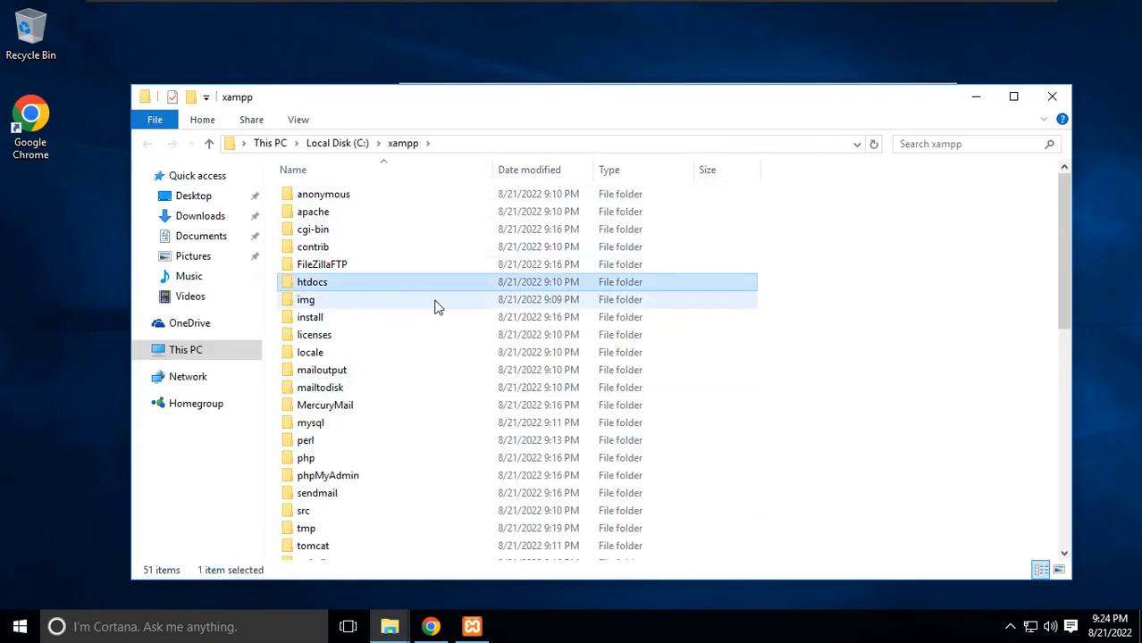
double_click(320, 288)
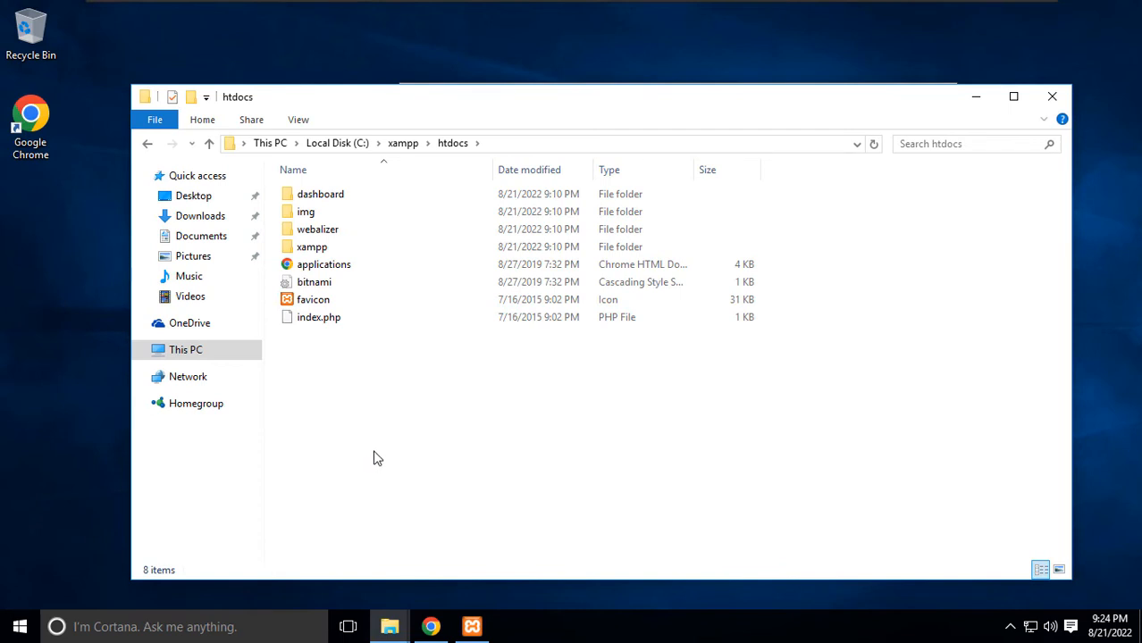
Create a new folder named my_wordpress_blog in htdocs and open it.
click(190, 98)
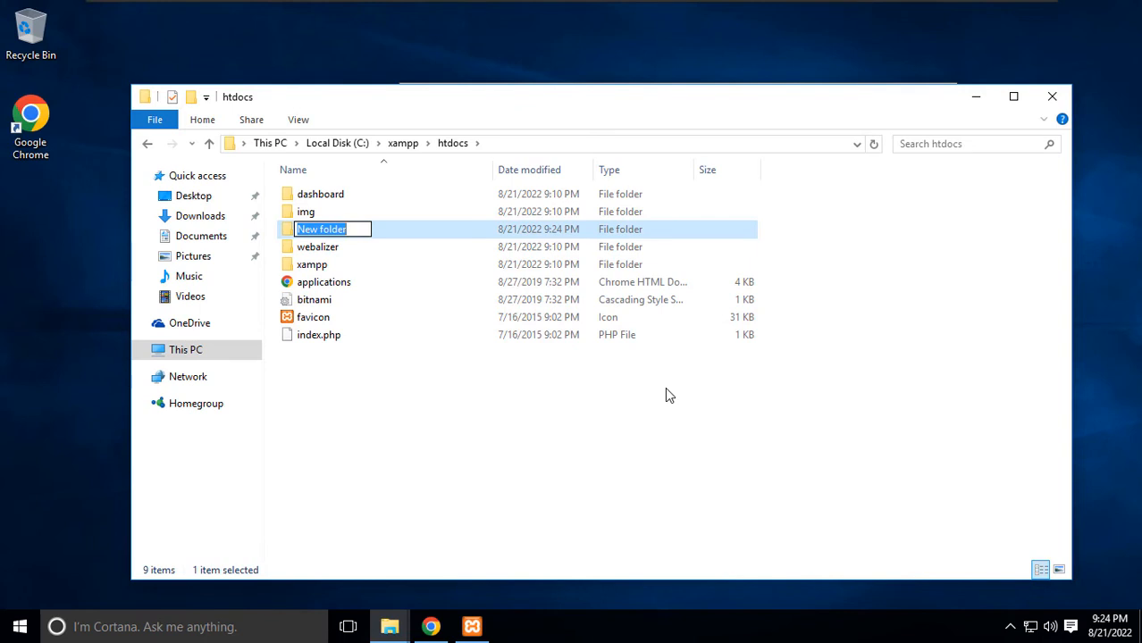
text(My)
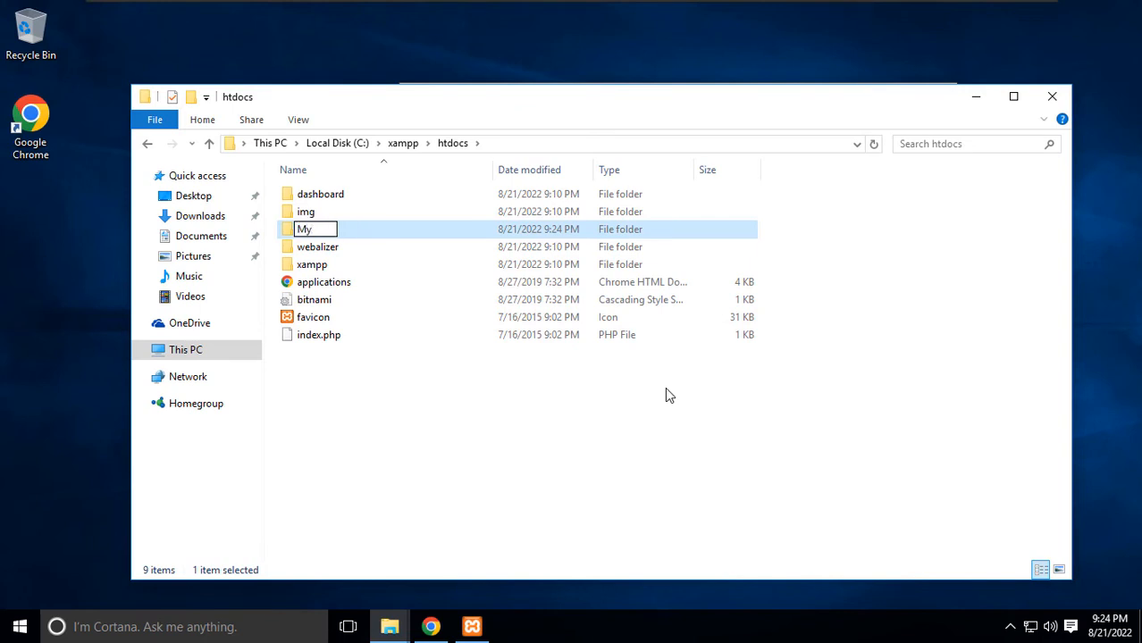
key(BackSpace)
key(BackSpace)
text(myword)
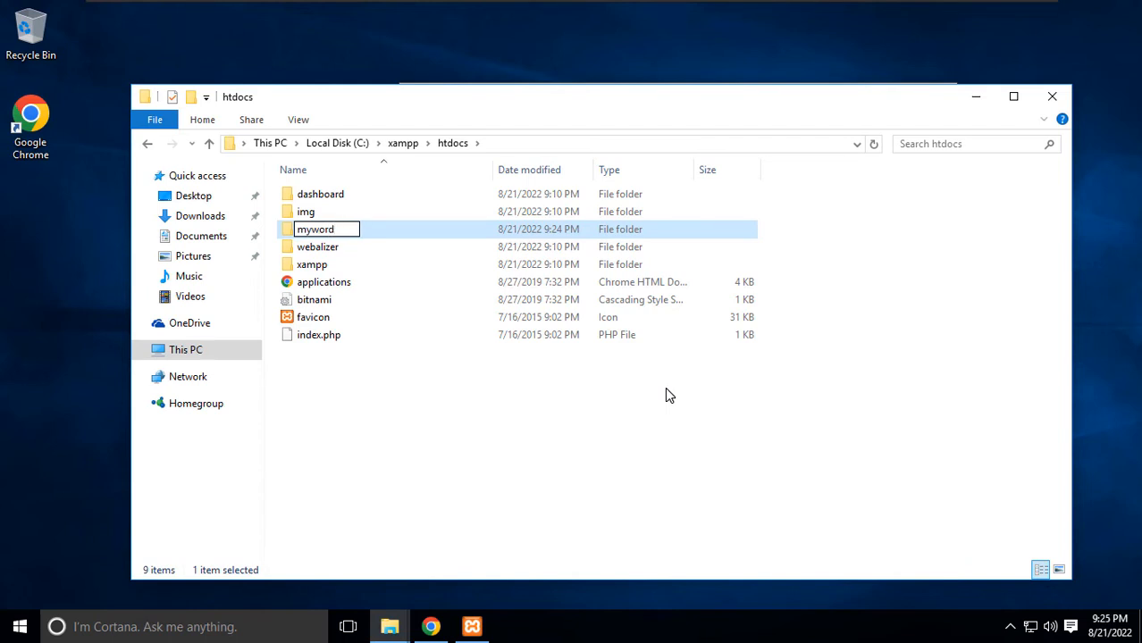
text(pressblog)
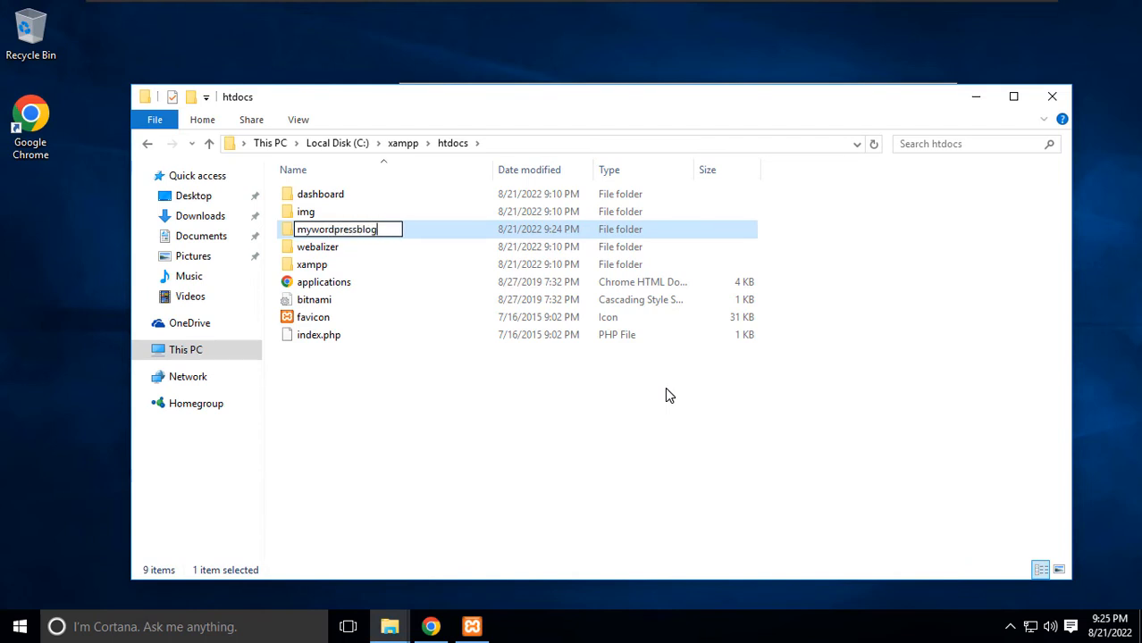
key(Return)
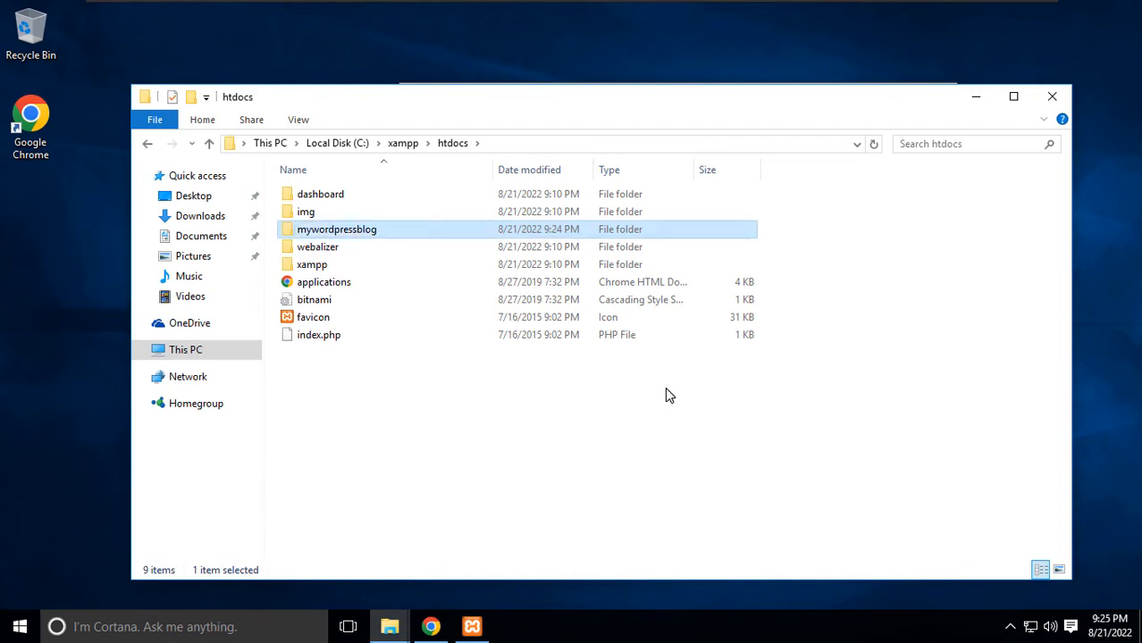
click(313, 230)
click(312, 230)
text(_)
key(Right)
key(Right)
key(Right)
key(Right)
key(Right)
key(Right)
key(Right)
key(Right)
key(Right)
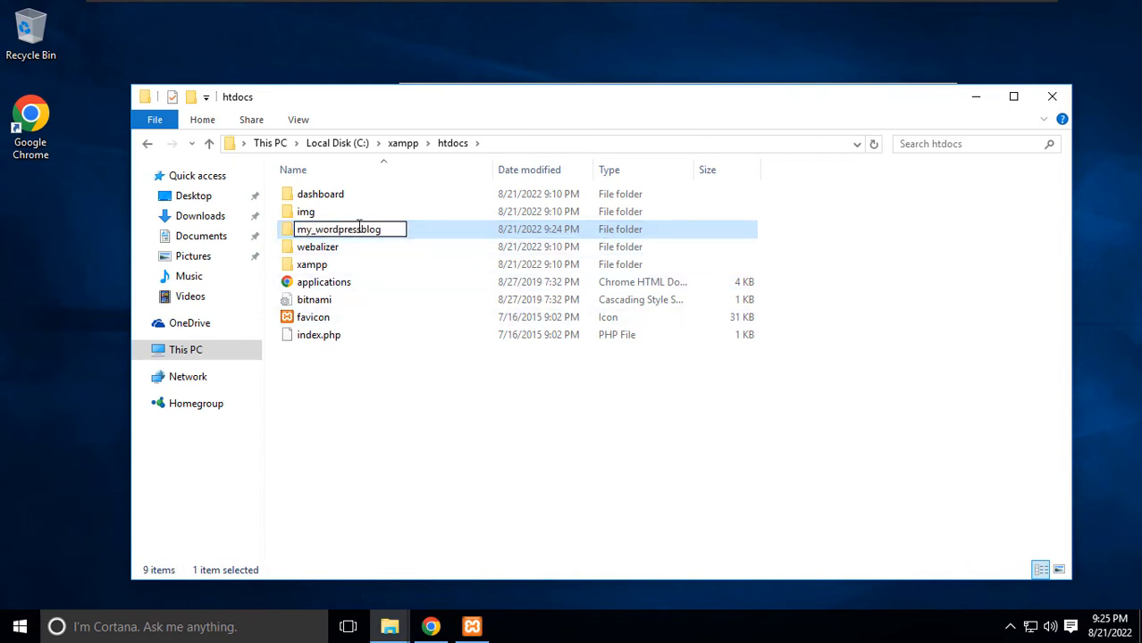
text(_)
click(476, 454)
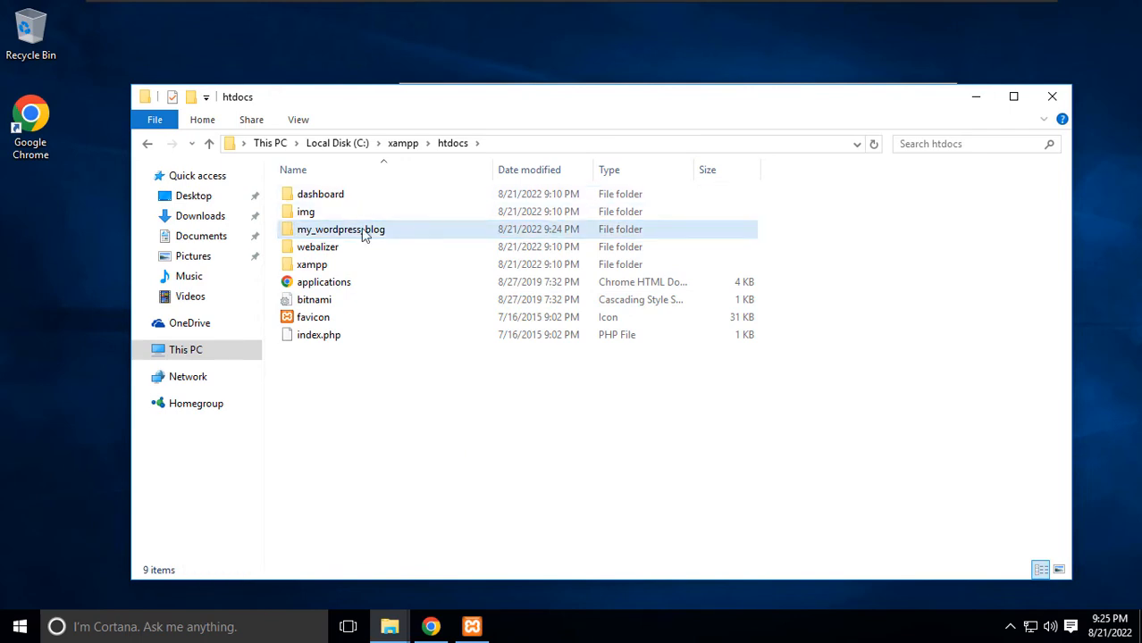
click(363, 236)
double_click(363, 238)
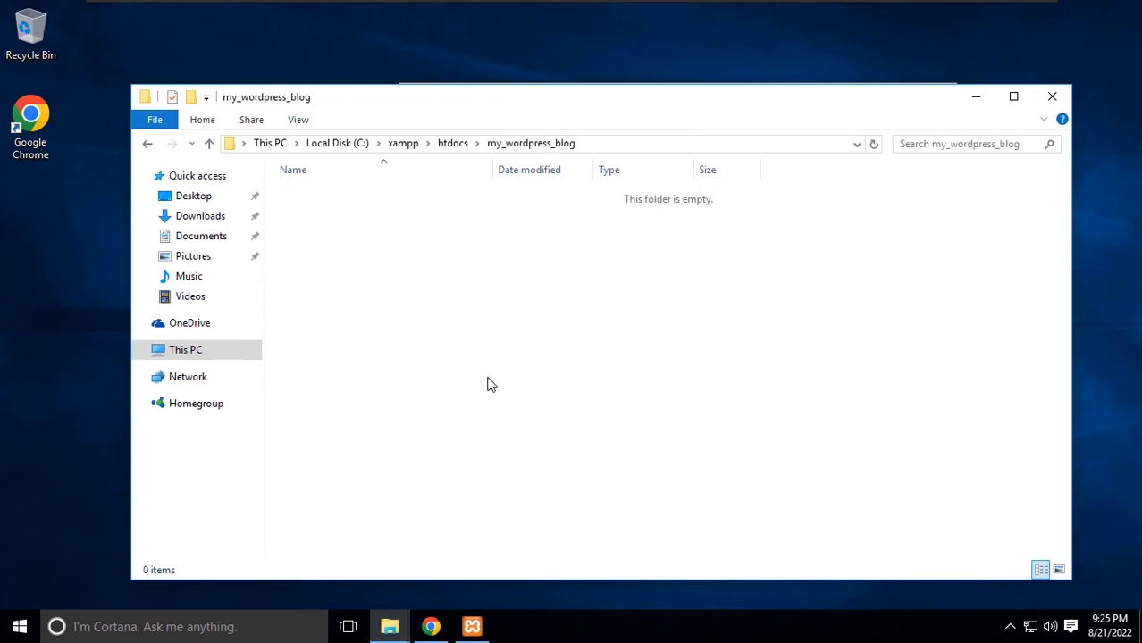
click(430, 628)
Download the WordPress 6.0.1 zip and show it in the Downloads folder.
click(100, 15)
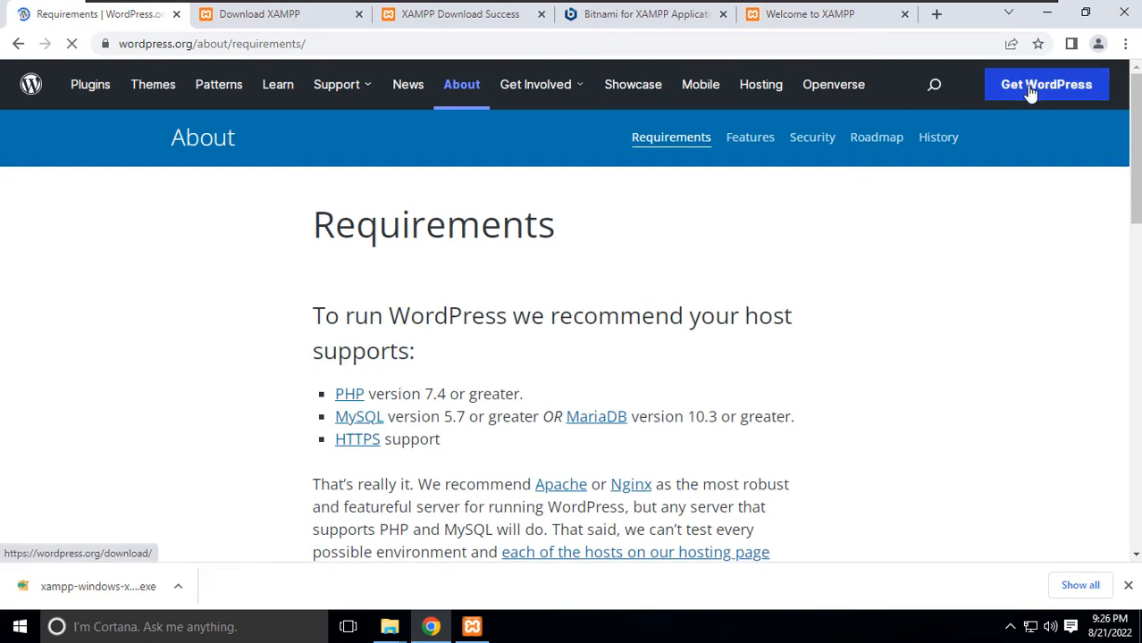
click(1030, 92)
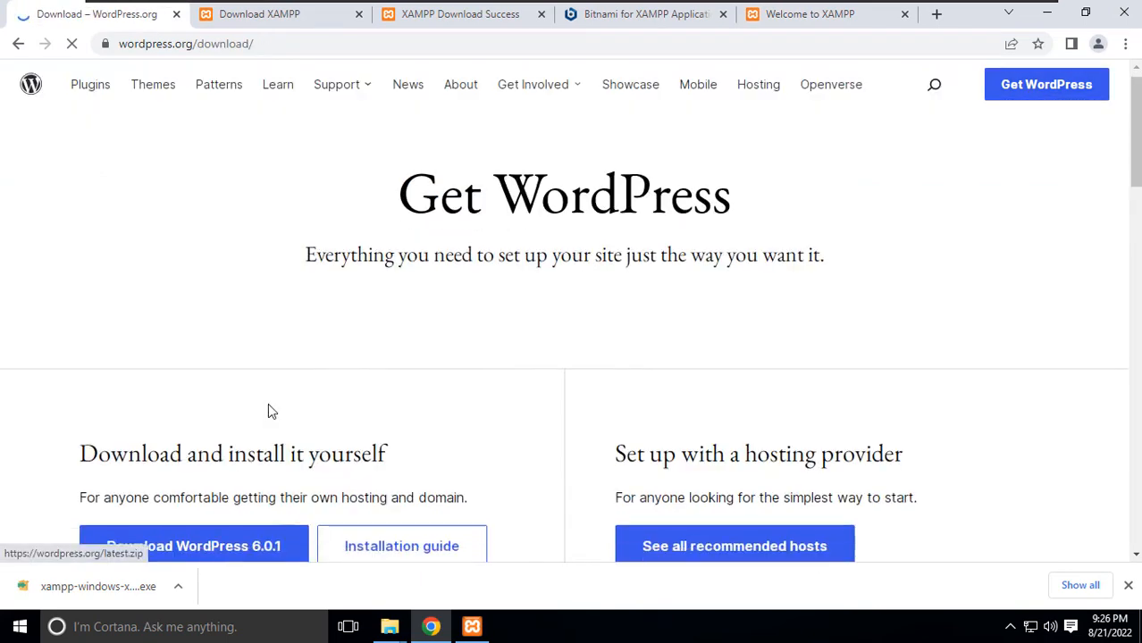
scroll(268, 409, down, 2)
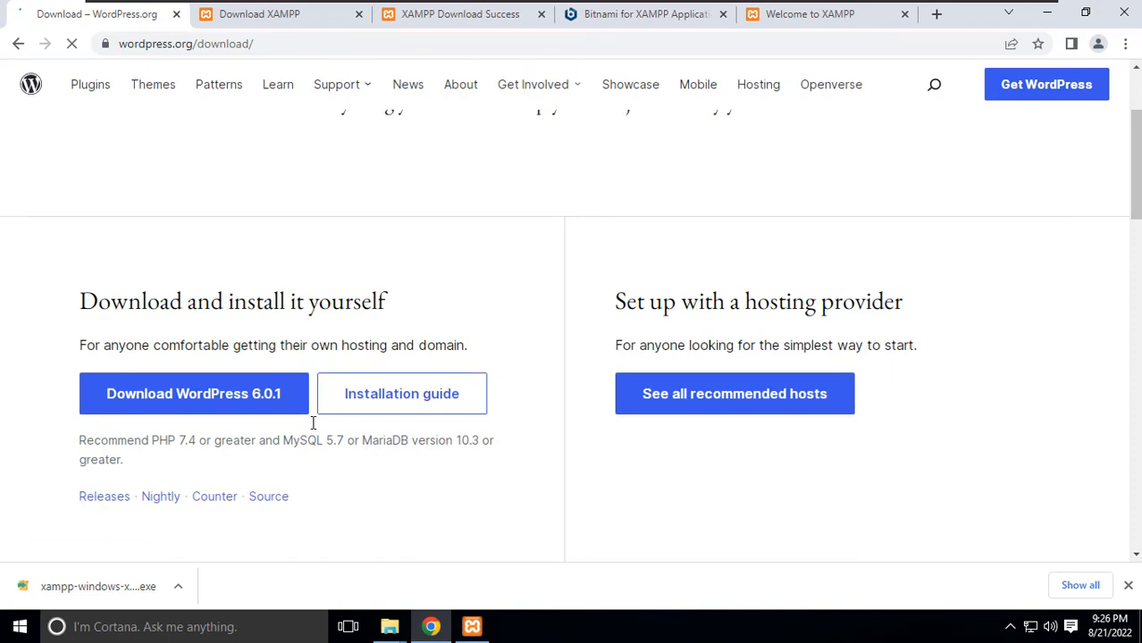
drag(86, 442, 327, 441)
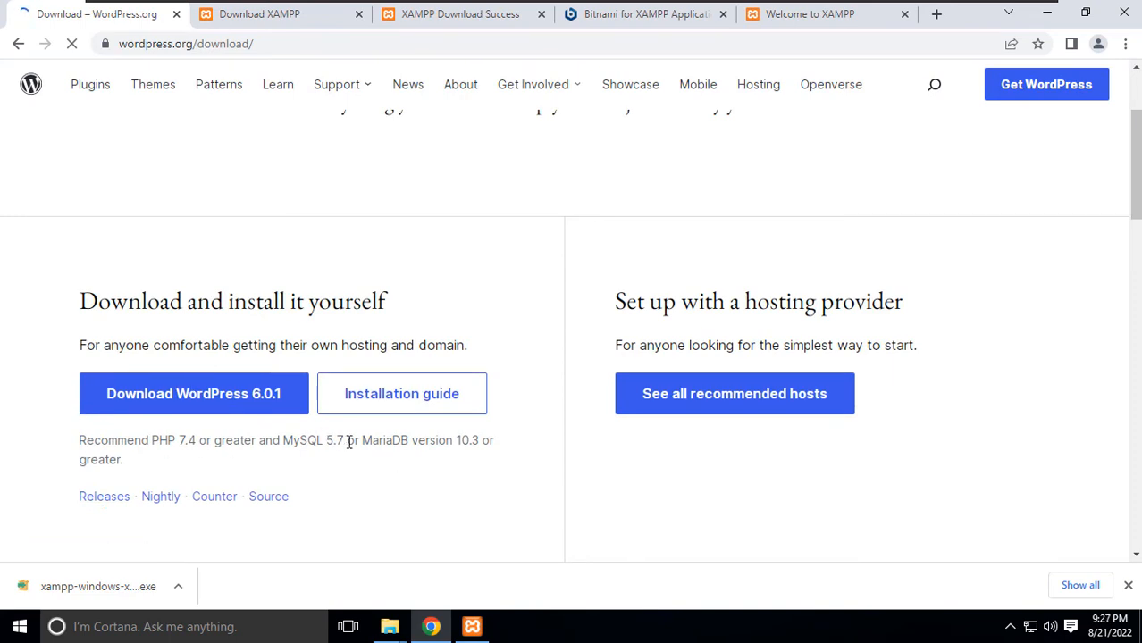
click(170, 403)
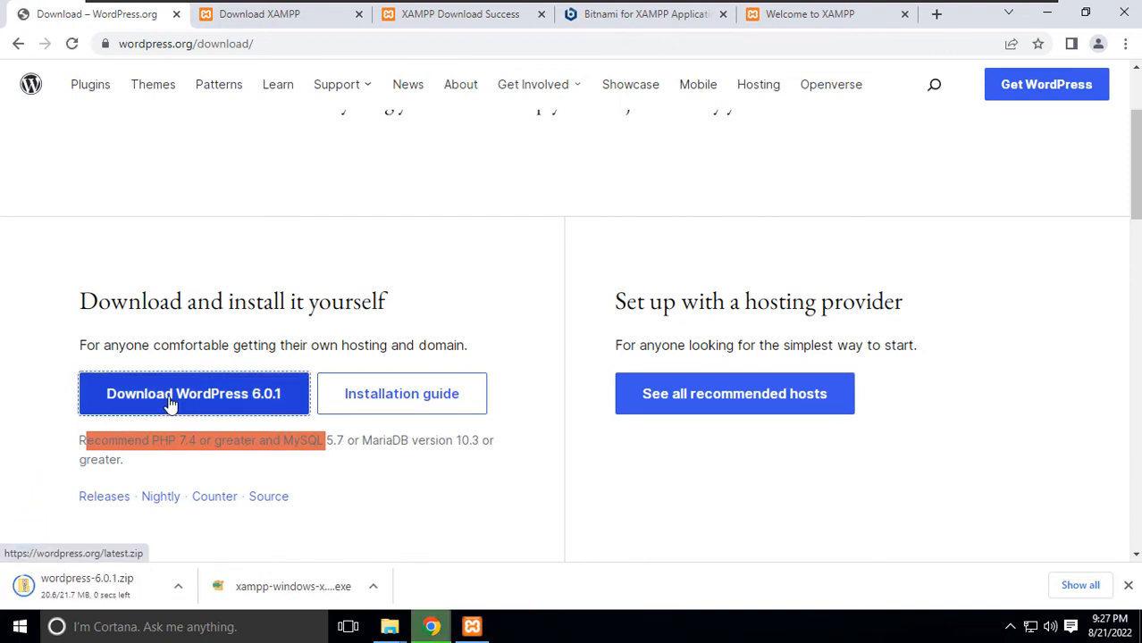
click(178, 588)
click(218, 539)
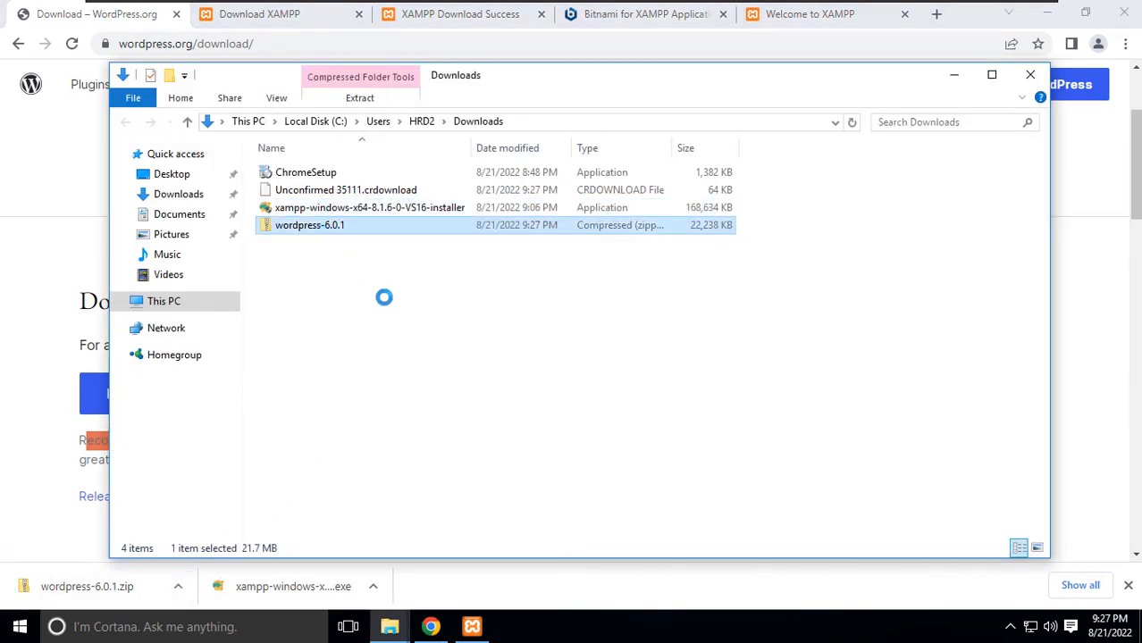
Open the zip's wordpress folder and copy all 19 items inside it.
key(Return)
double_click(307, 178)
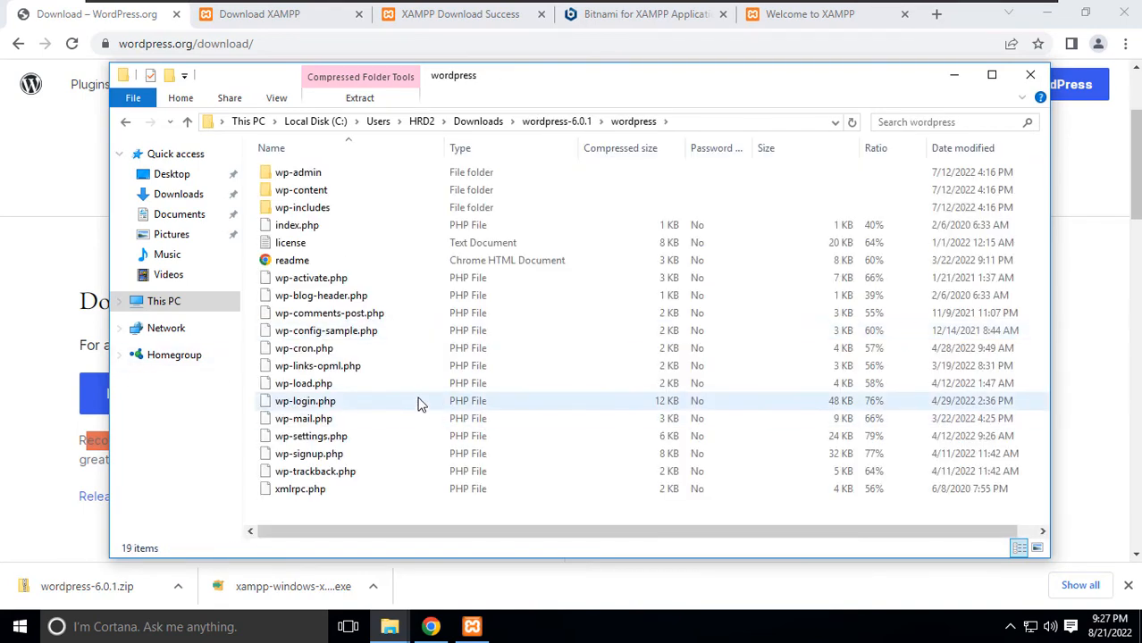
key(ctrl+a)
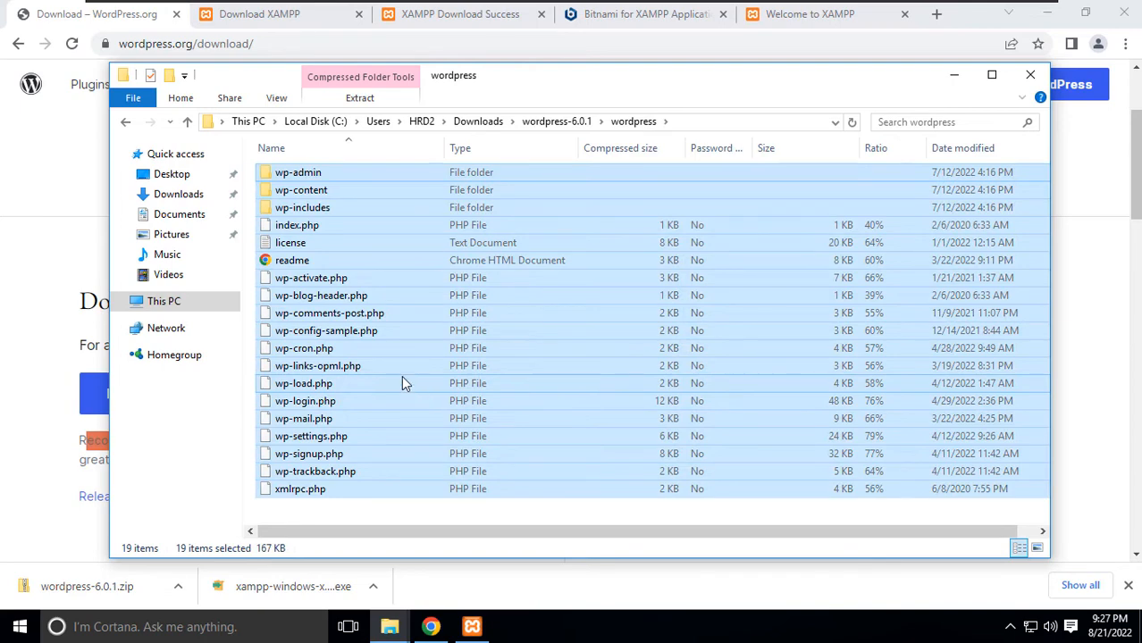
right_click(313, 173)
click(371, 252)
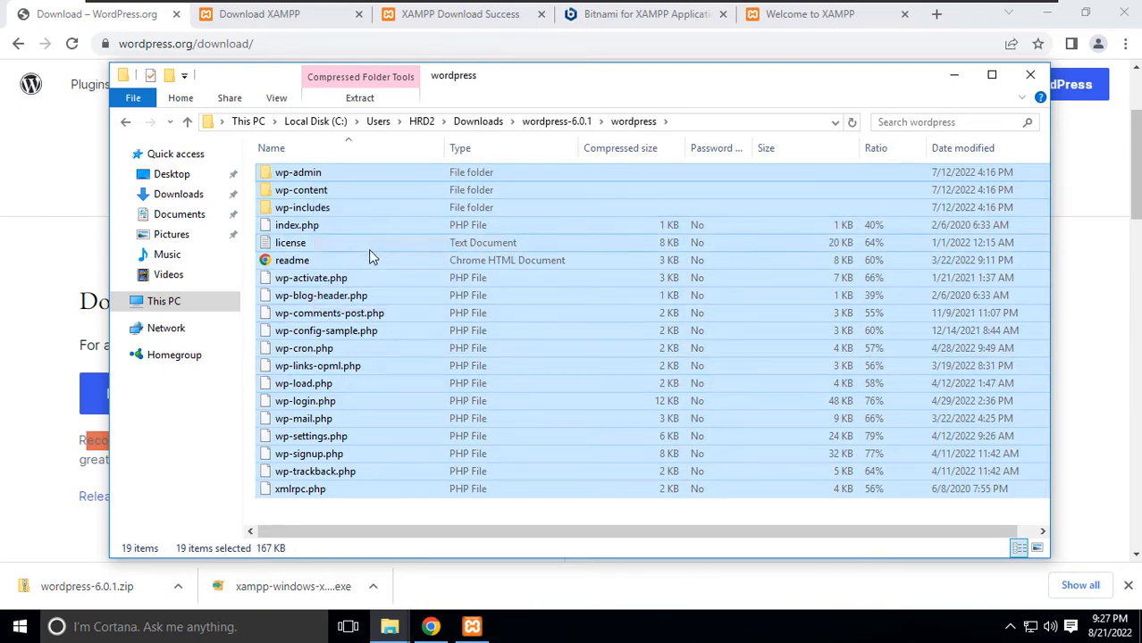
Paste the WordPress files into my_wordpress_blog and close the zip's folder window.
mouse_move(389, 627)
click(462, 548)
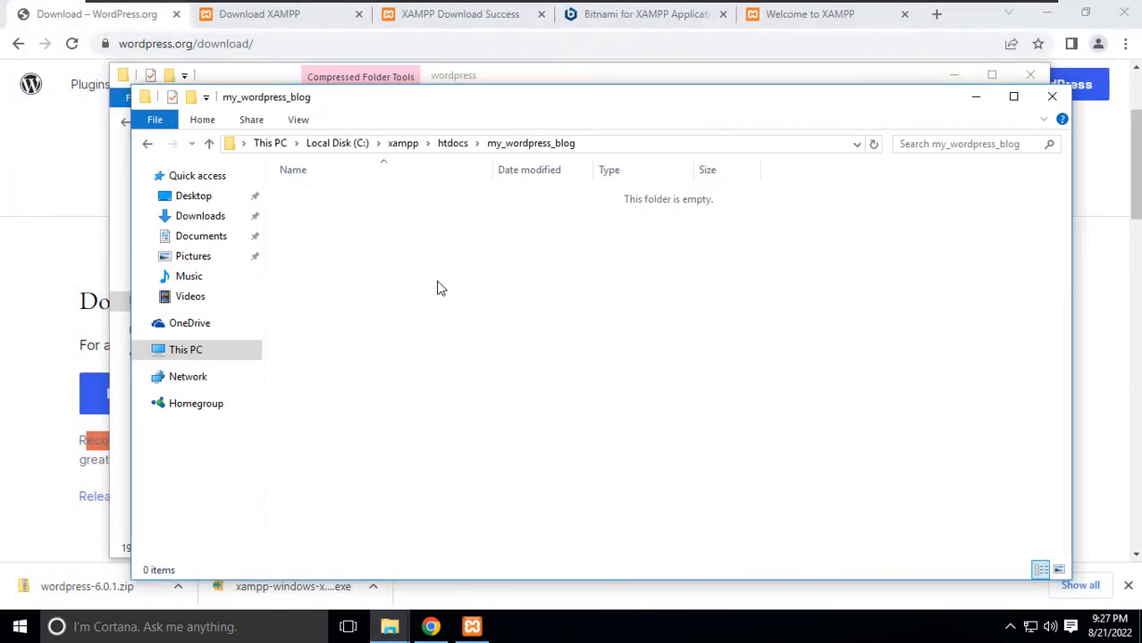
right_click(438, 288)
click(474, 398)
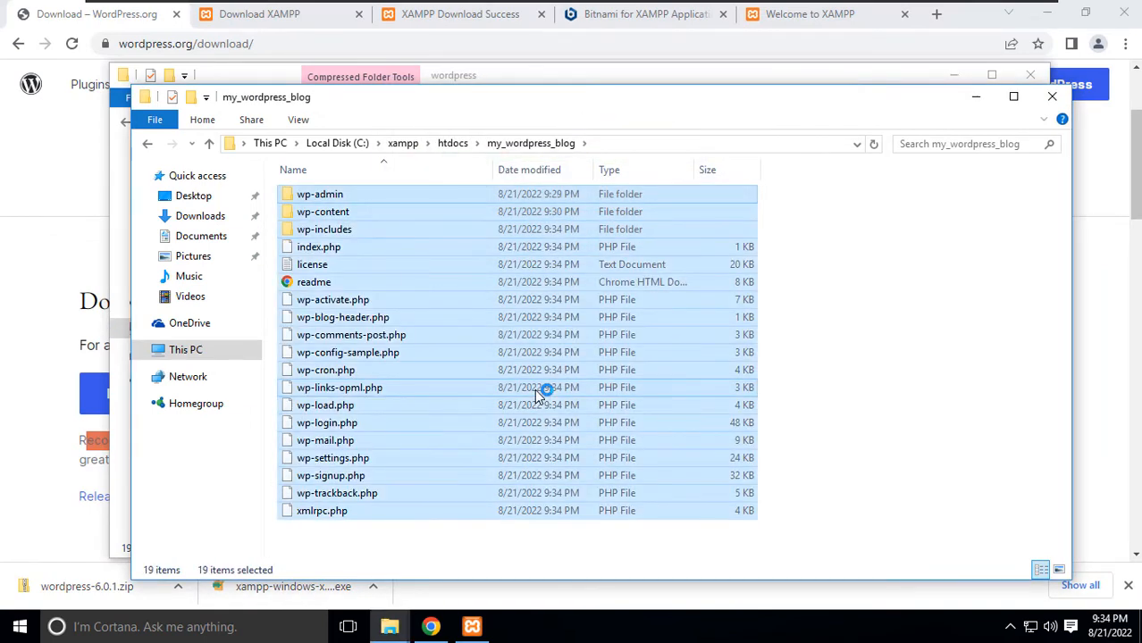
click(856, 329)
click(850, 82)
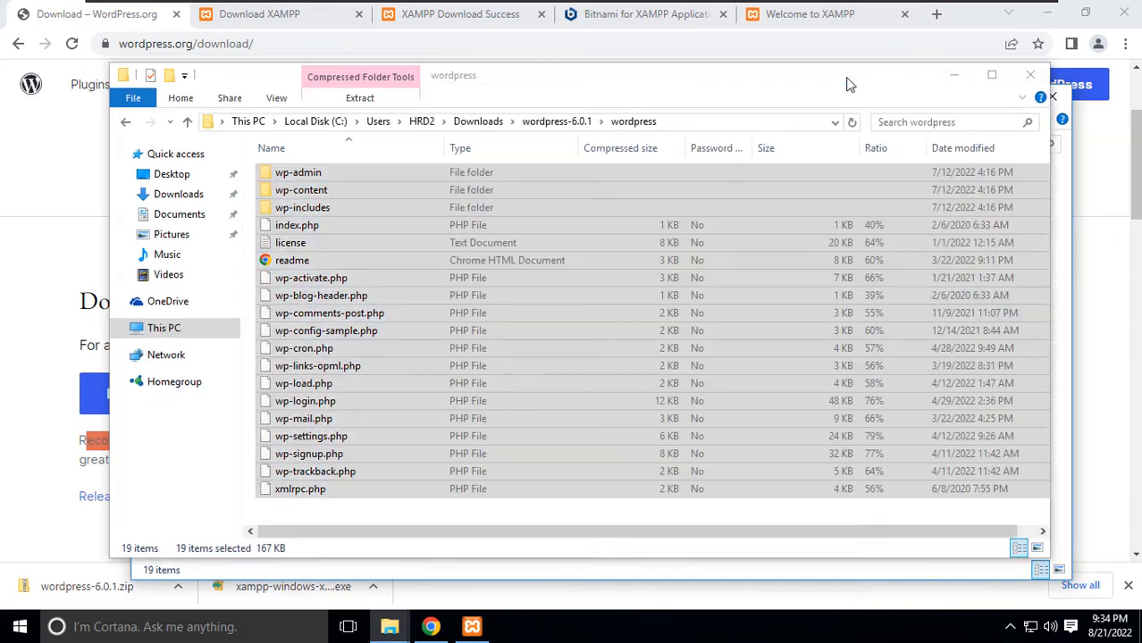
click(1030, 75)
Hide the folder window, close the download and Bitnami tabs and download list, then open phpMyAdmin.
click(971, 98)
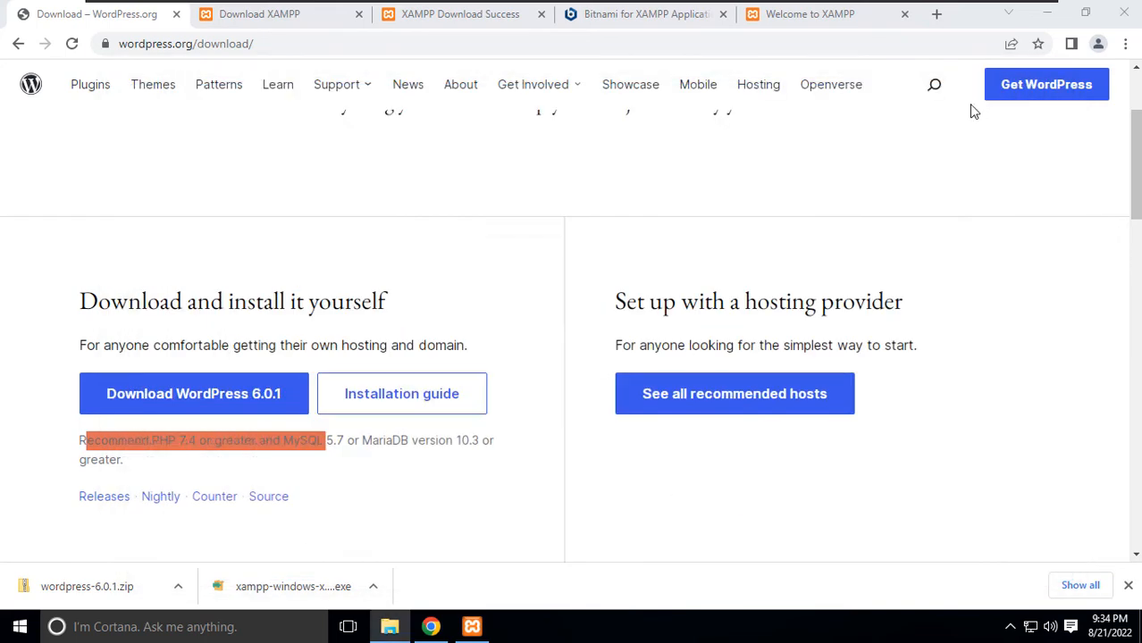
click(359, 15)
click(360, 15)
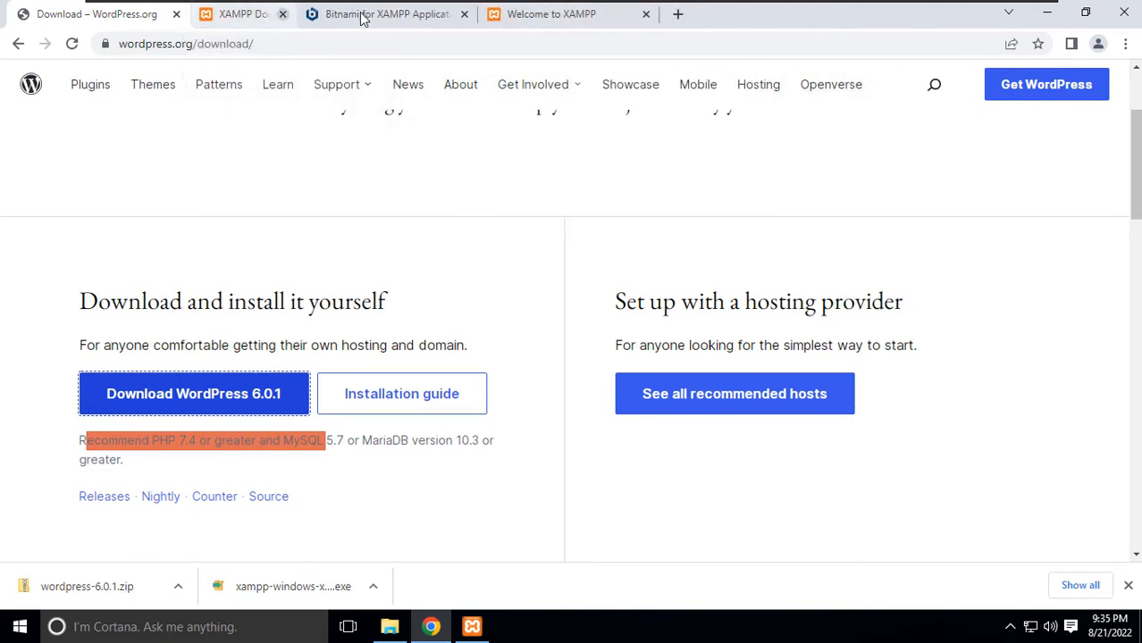
click(177, 16)
click(307, 20)
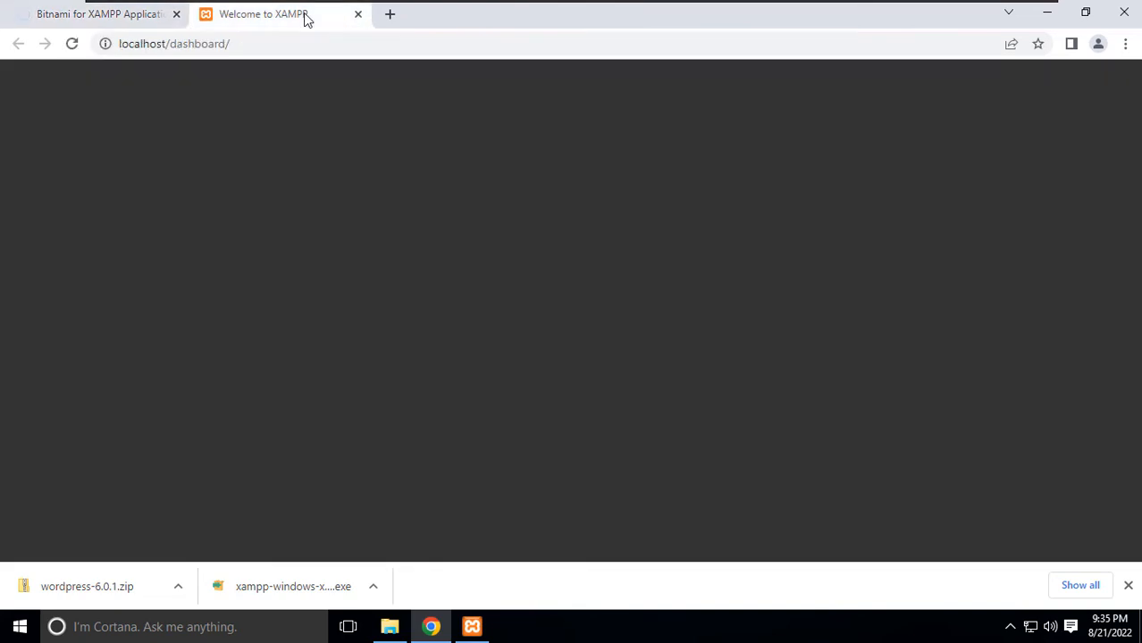
click(177, 15)
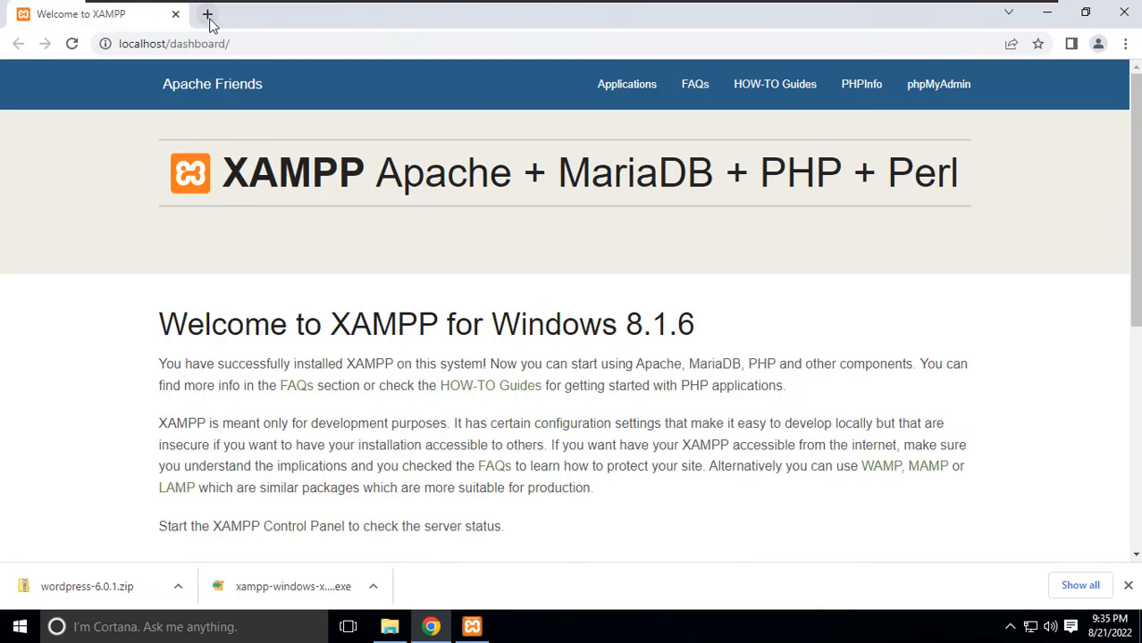
click(1128, 585)
click(945, 92)
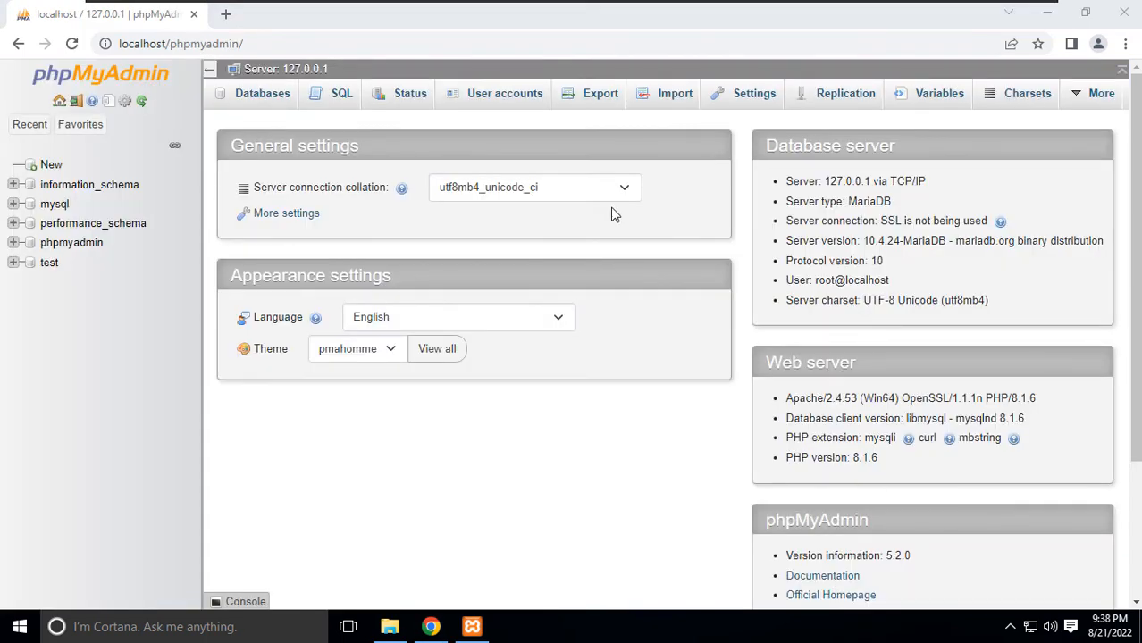
Start a new phpMyAdmin user account named techblog and enter its password.
click(526, 117)
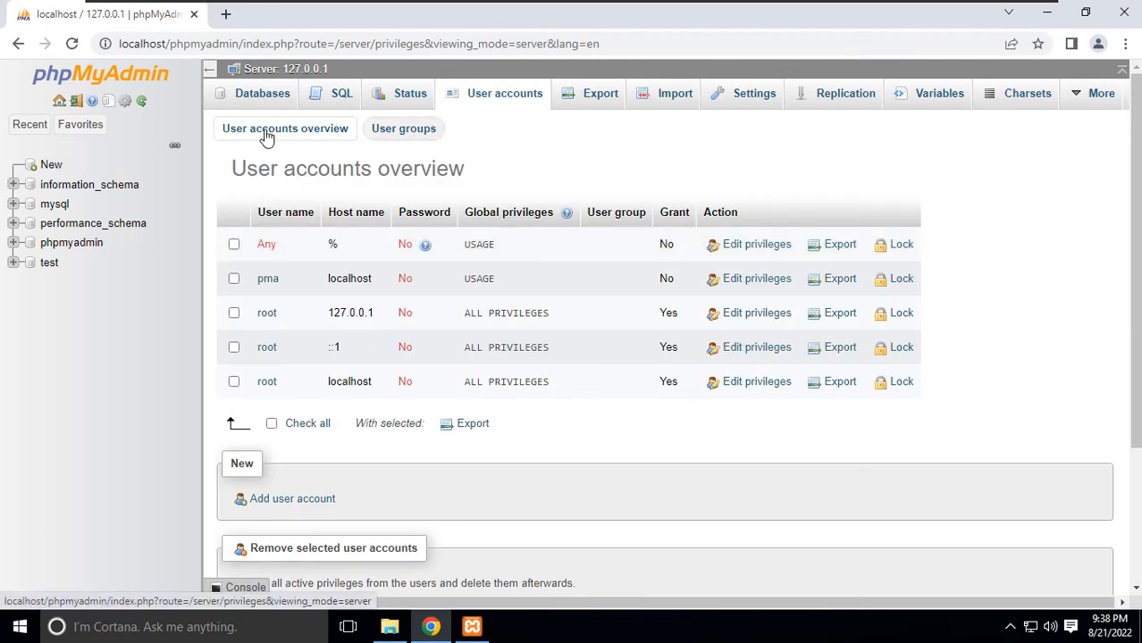
click(294, 502)
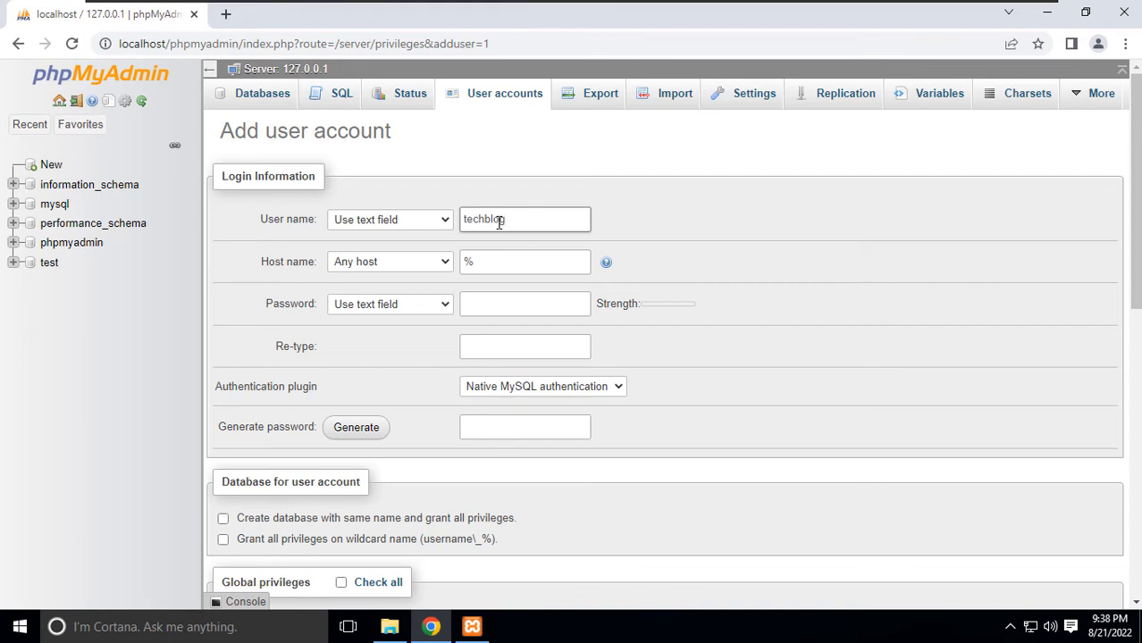
click(491, 305)
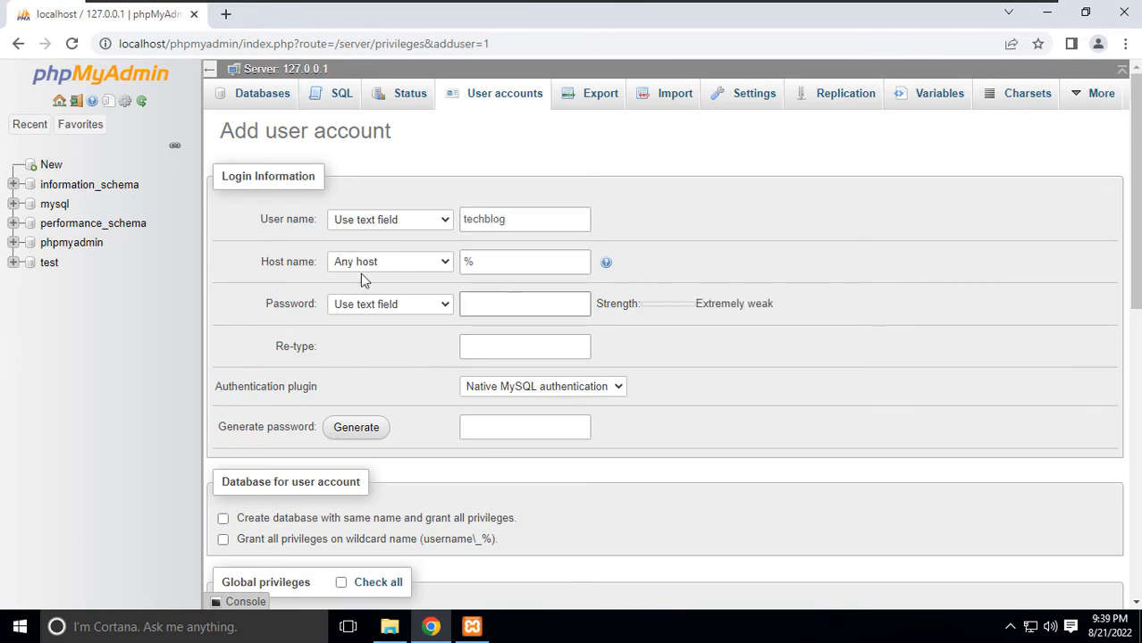
text(********)
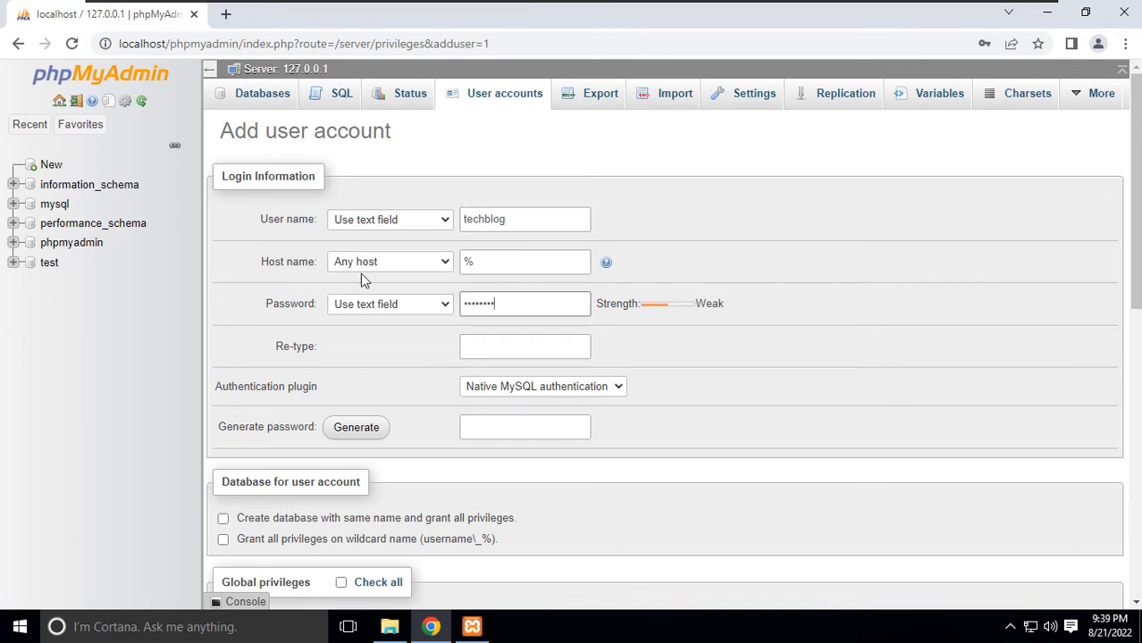
text(*****)
click(487, 358)
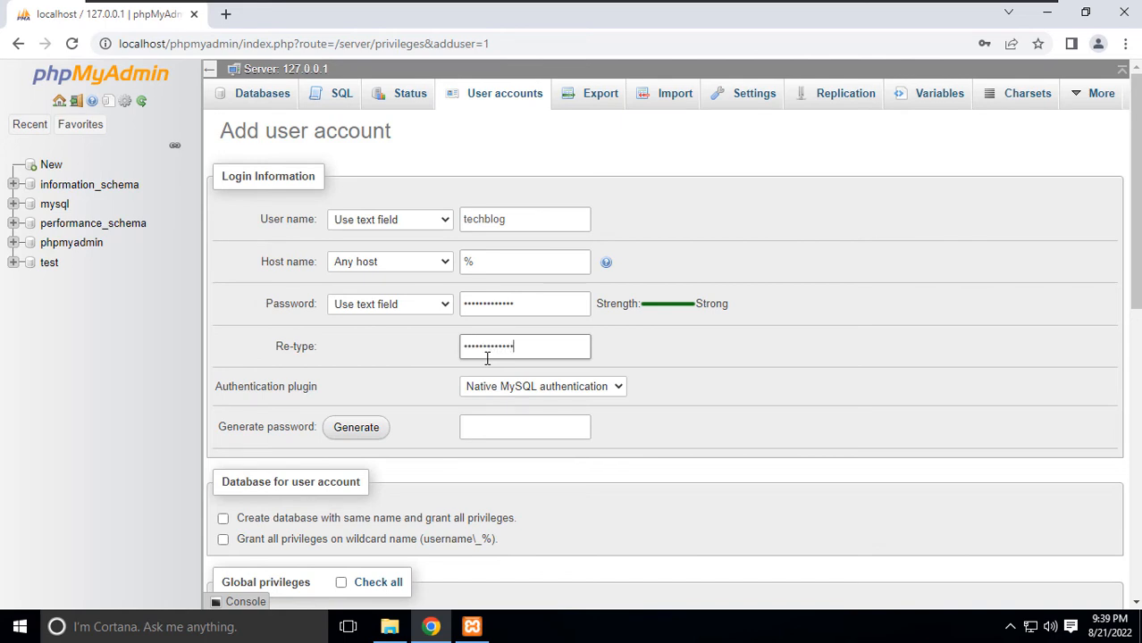
Create a same-named techblog database with all global privileges, then open the empty database.
scroll(362, 469, down, 4)
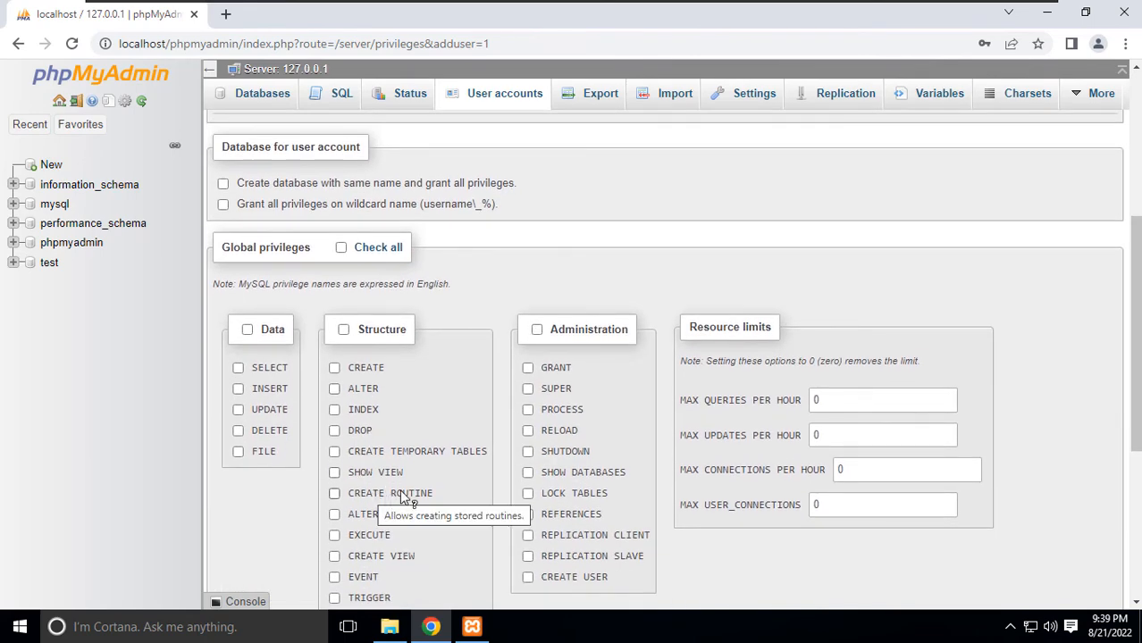
click(223, 185)
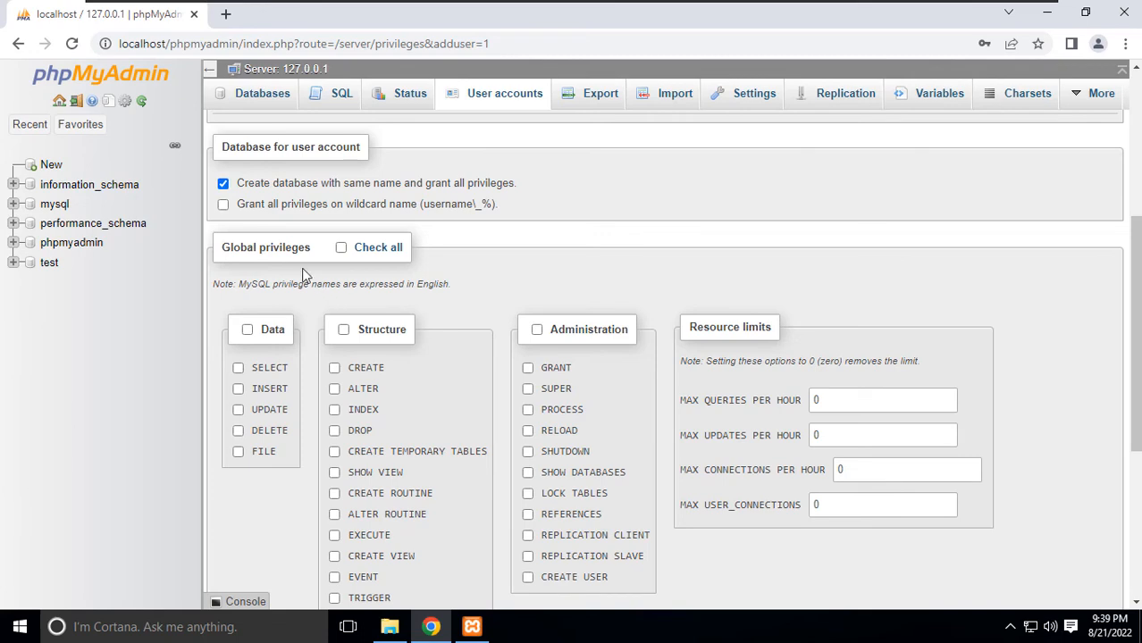
click(341, 247)
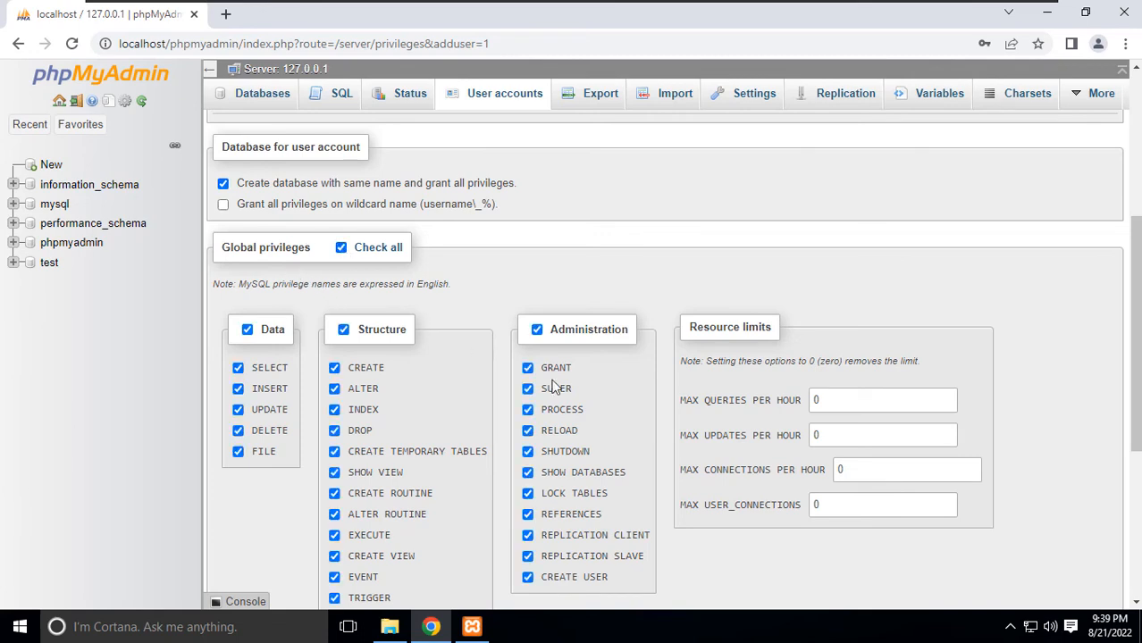
scroll(588, 455, down, 4)
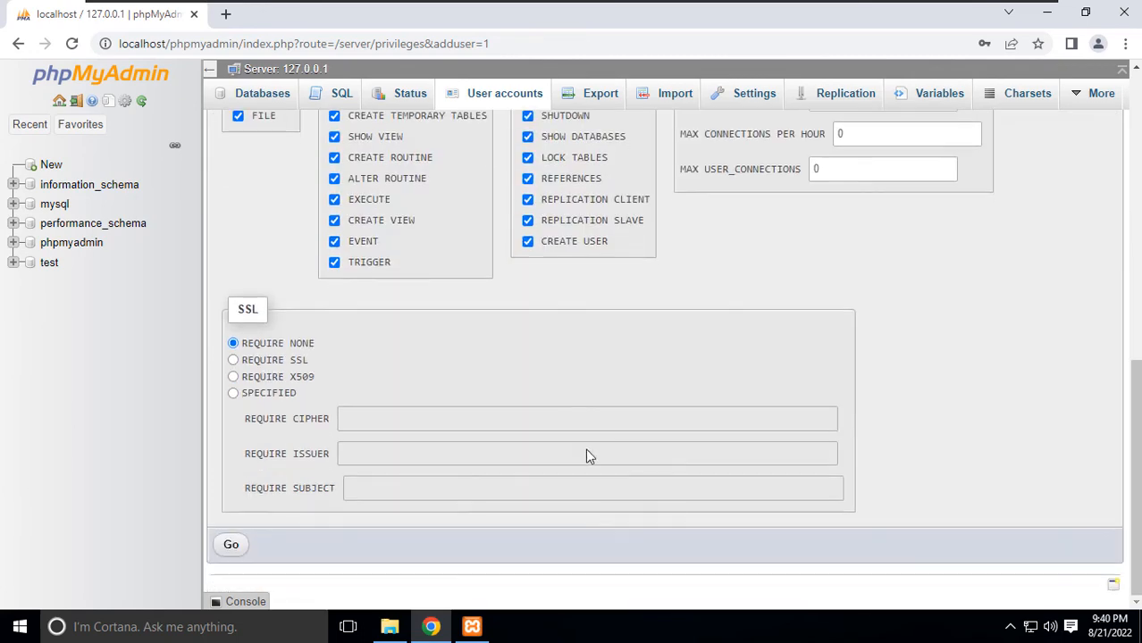
click(235, 547)
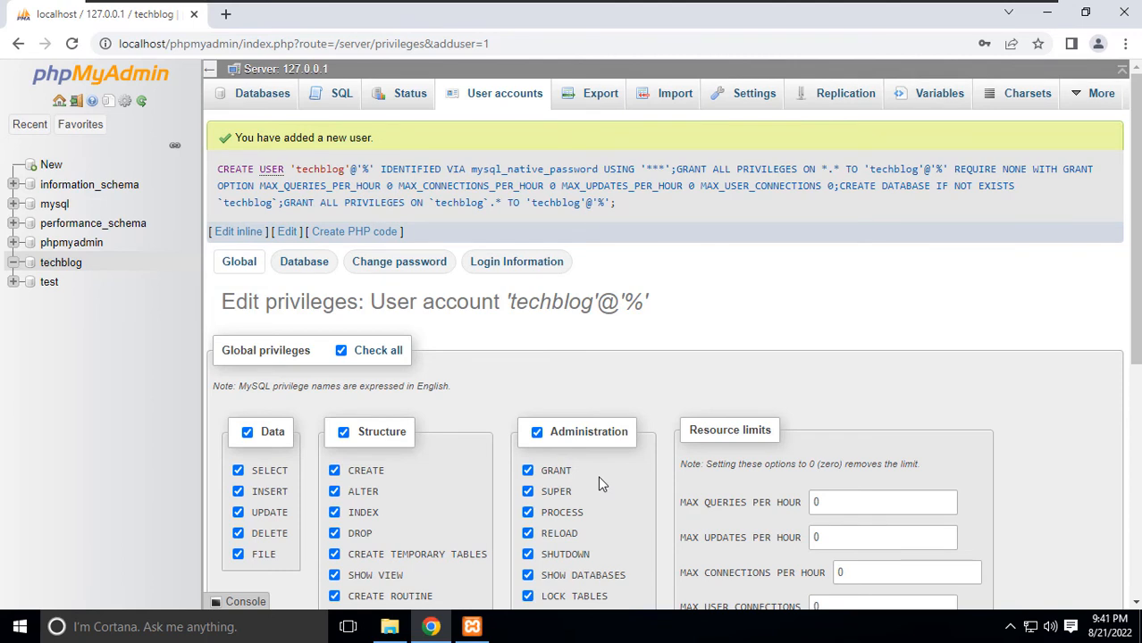
click(61, 266)
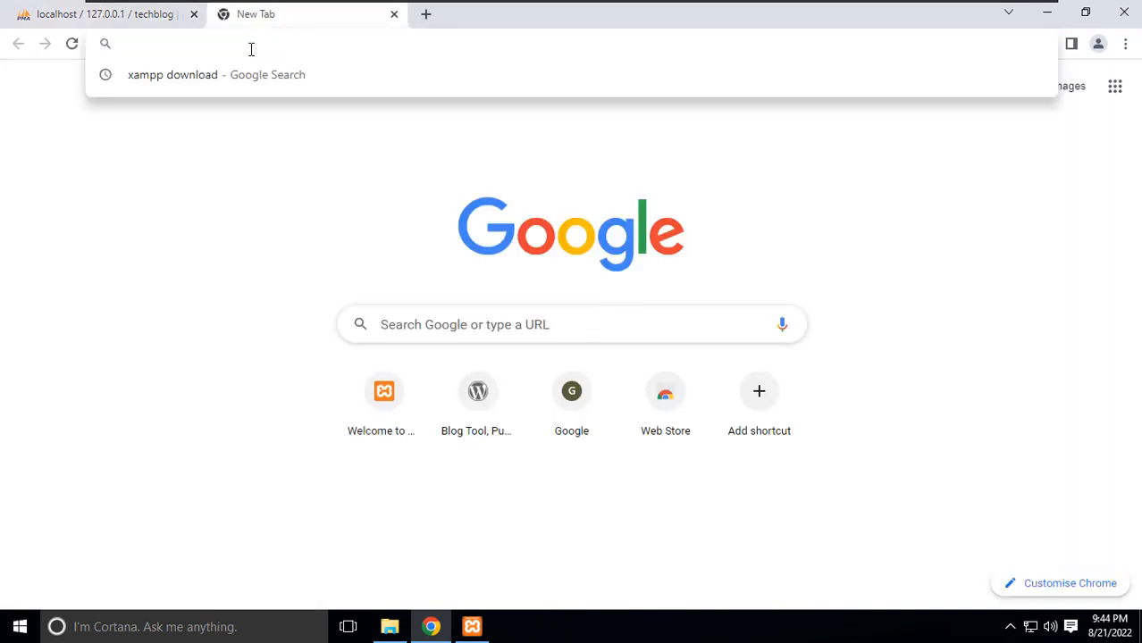
Load localhost/my_wordpress_blog/wp-admin to bring up the WordPress setup language page.
text(loc)
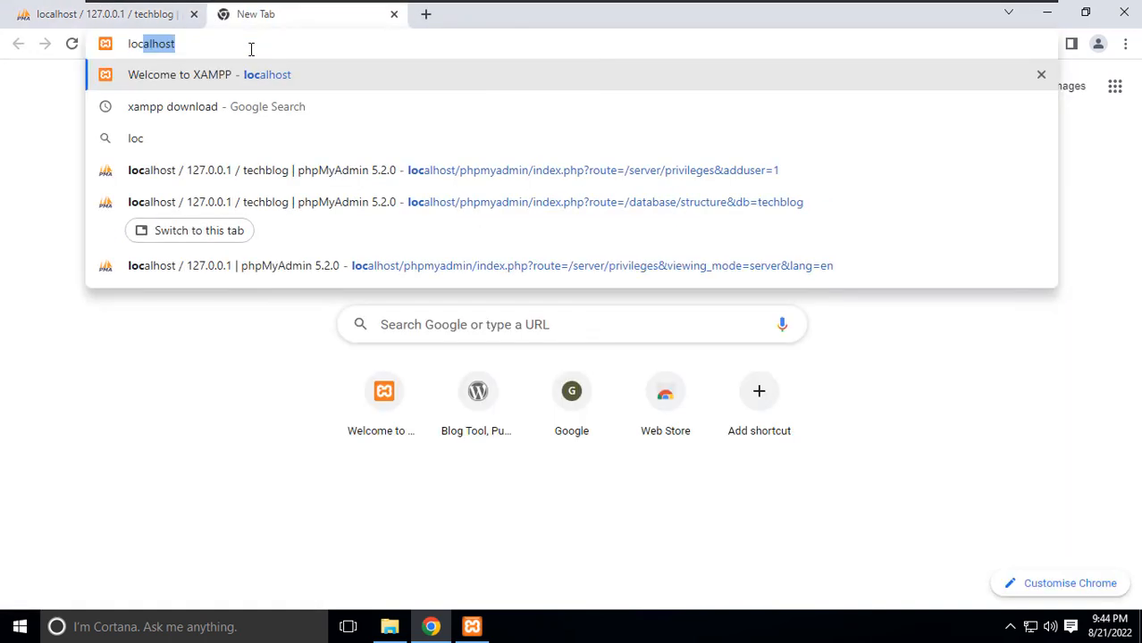
text(alhost/m)
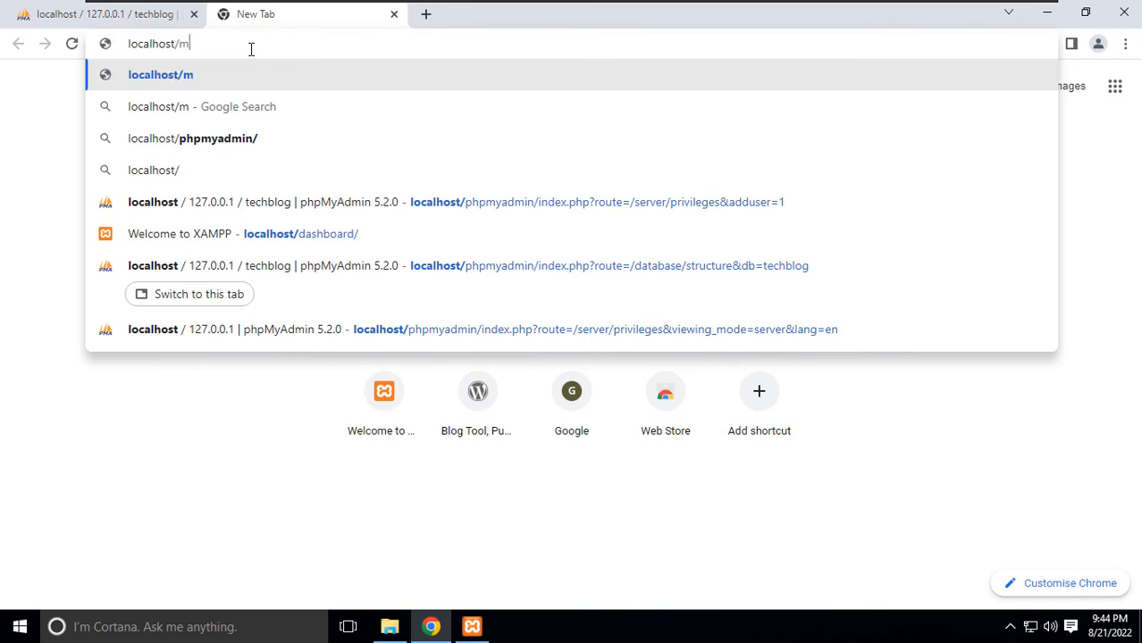
text(y_wordpres)
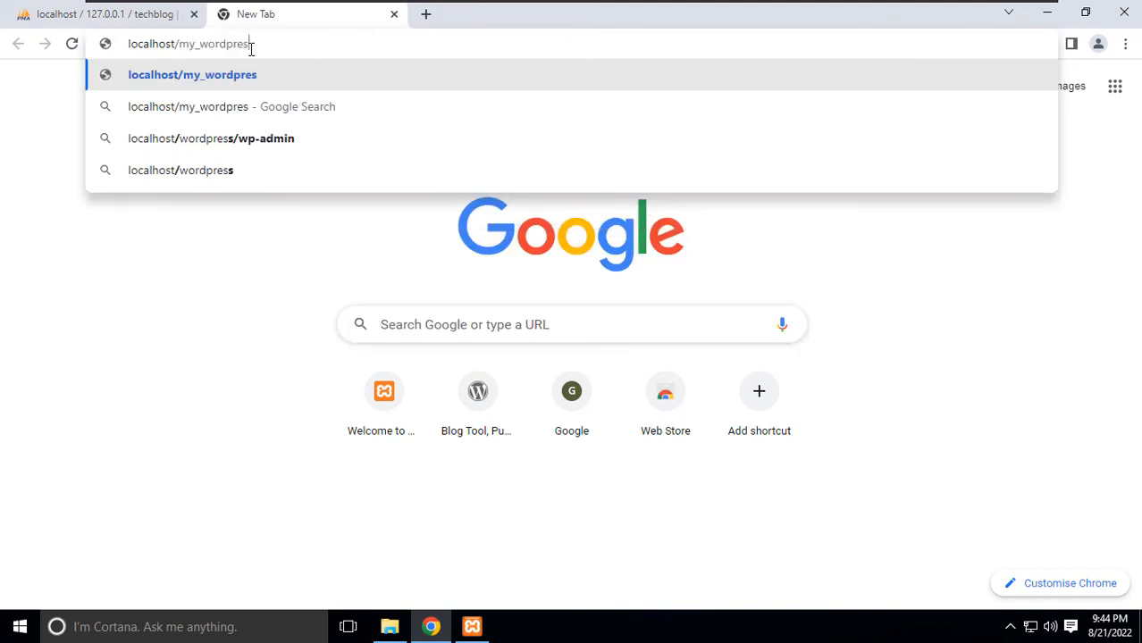
text(s_blog/w)
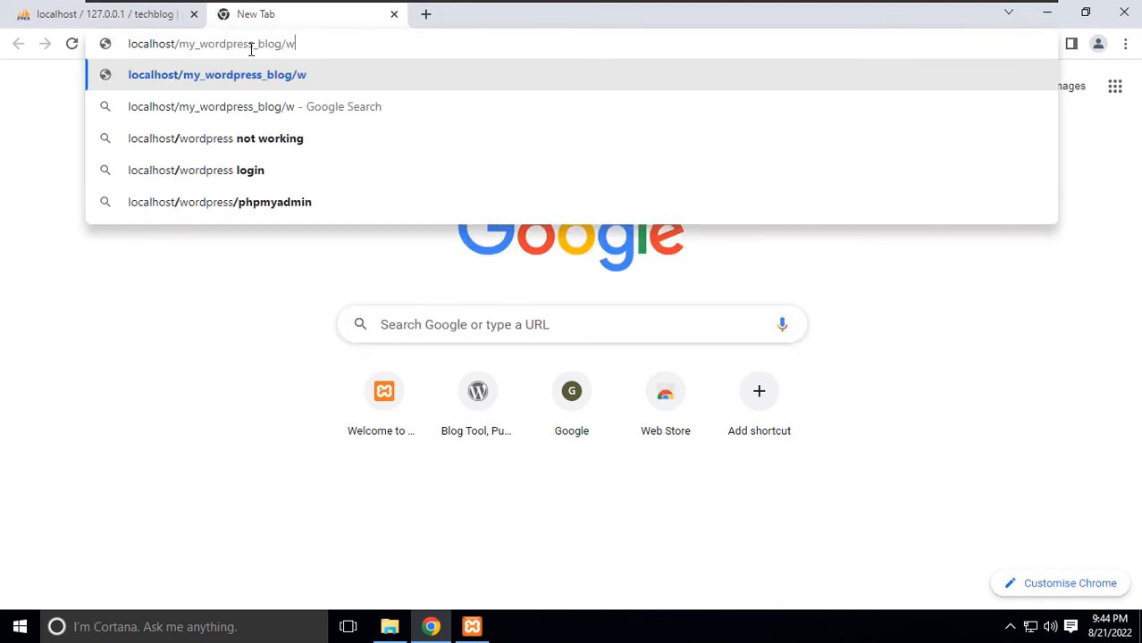
text(p-admin)
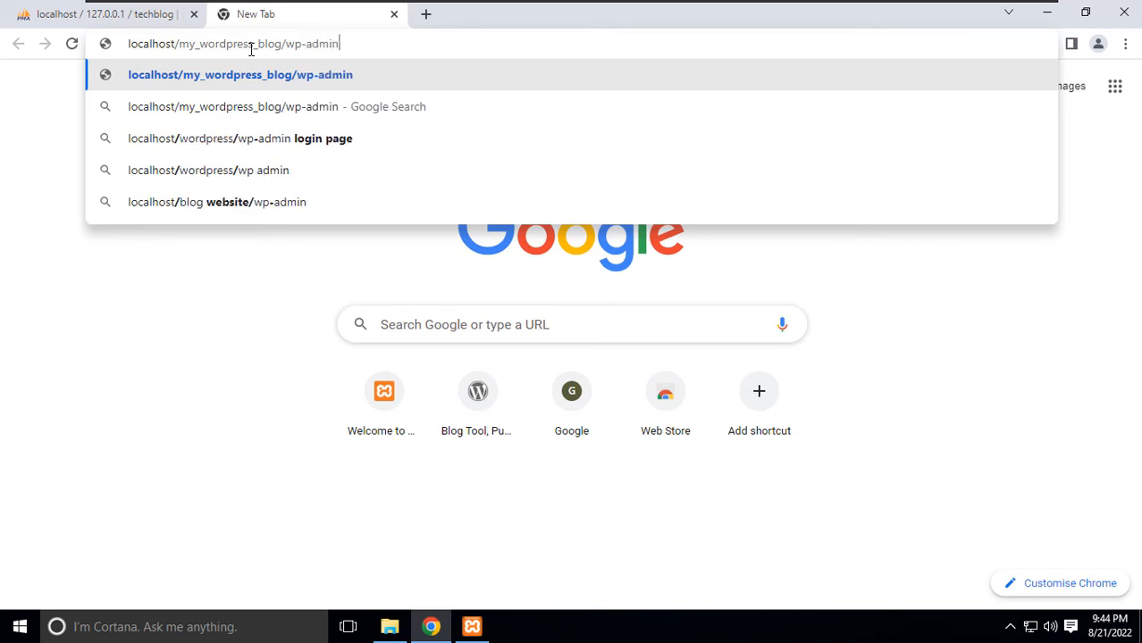
key(Return)
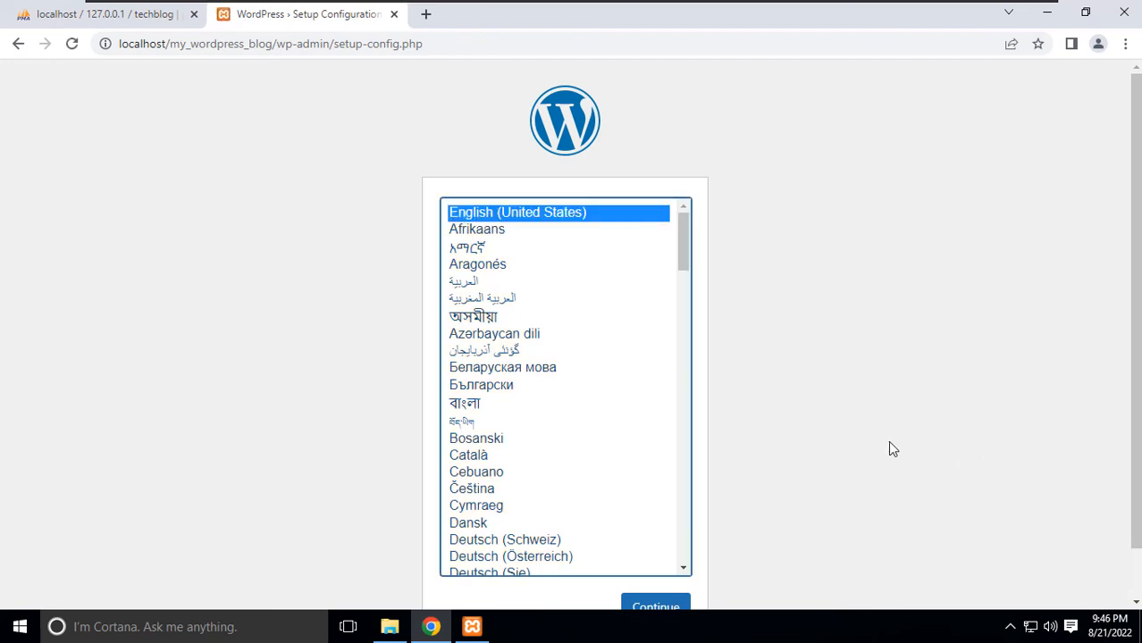
Confirm English (United States), pass the welcome page, and select the default database name for replacement.
scroll(839, 450, down, 1)
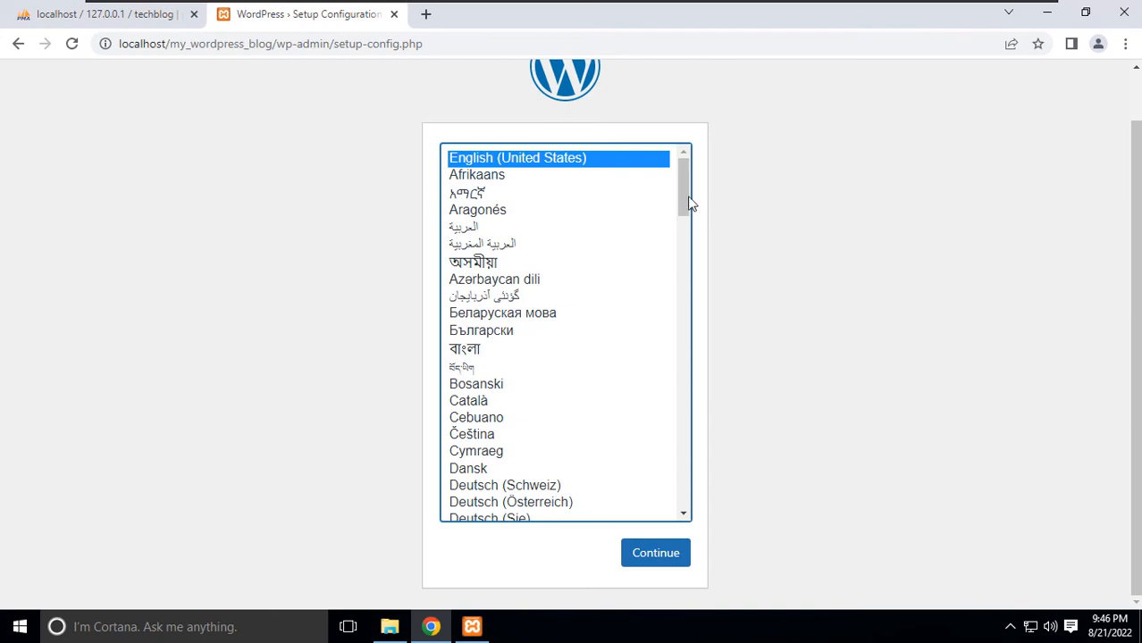
scroll(674, 304, down, 2)
scroll(668, 402, down, 20)
scroll(672, 357, up, 20)
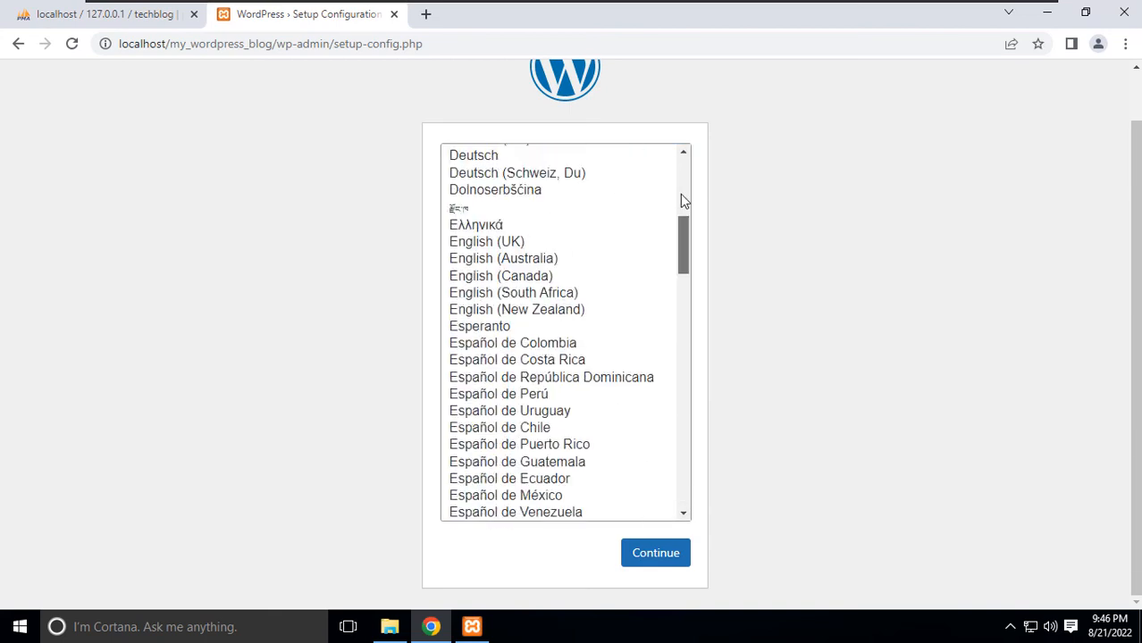
click(653, 563)
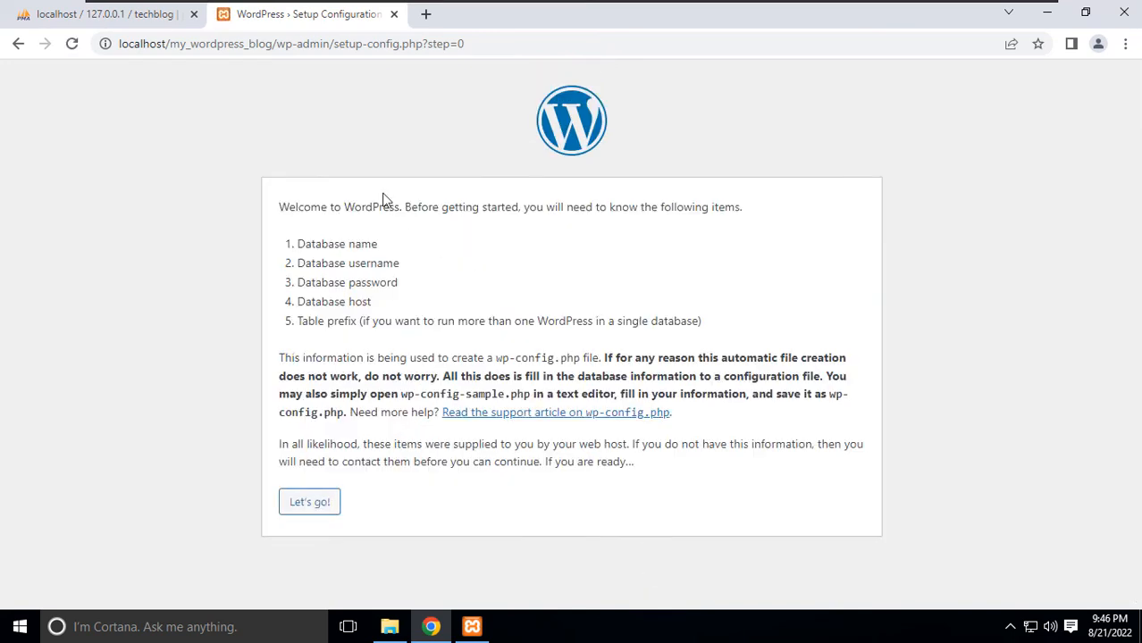
drag(295, 239, 404, 298)
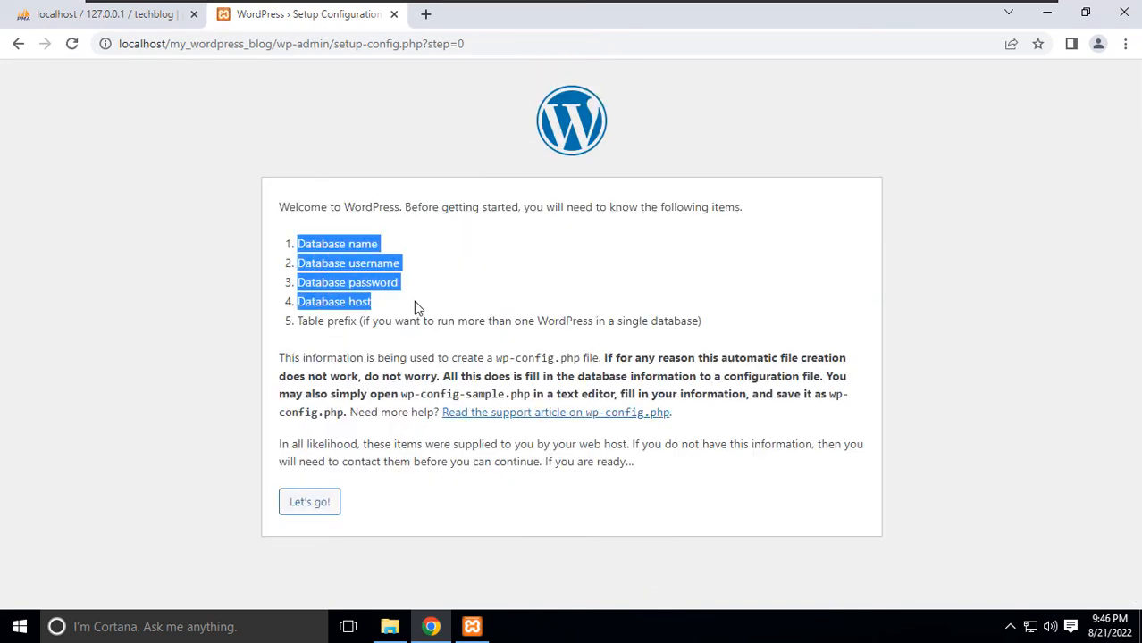
click(310, 504)
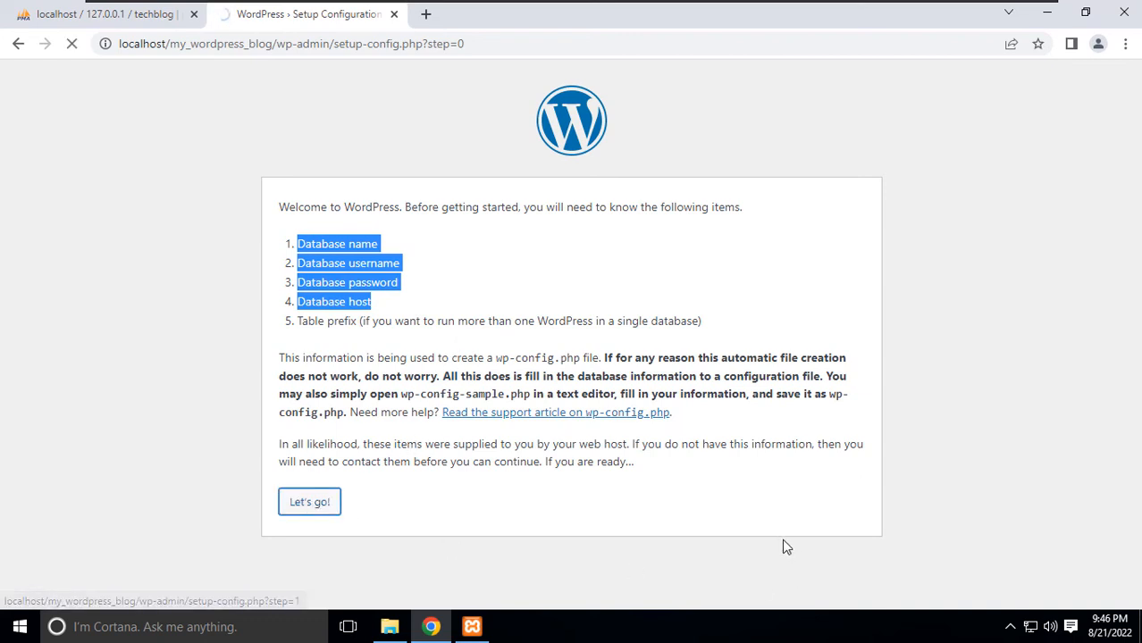
drag(500, 252, 340, 254)
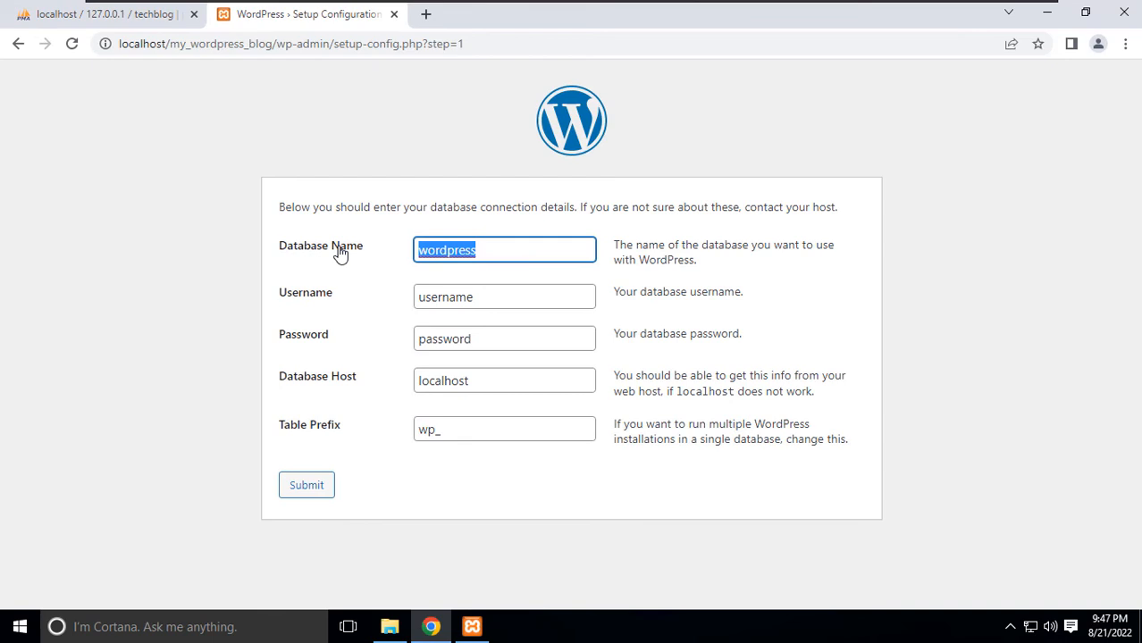
Submit database name techblog, username root, an empty password and host localhost.
text(tech)
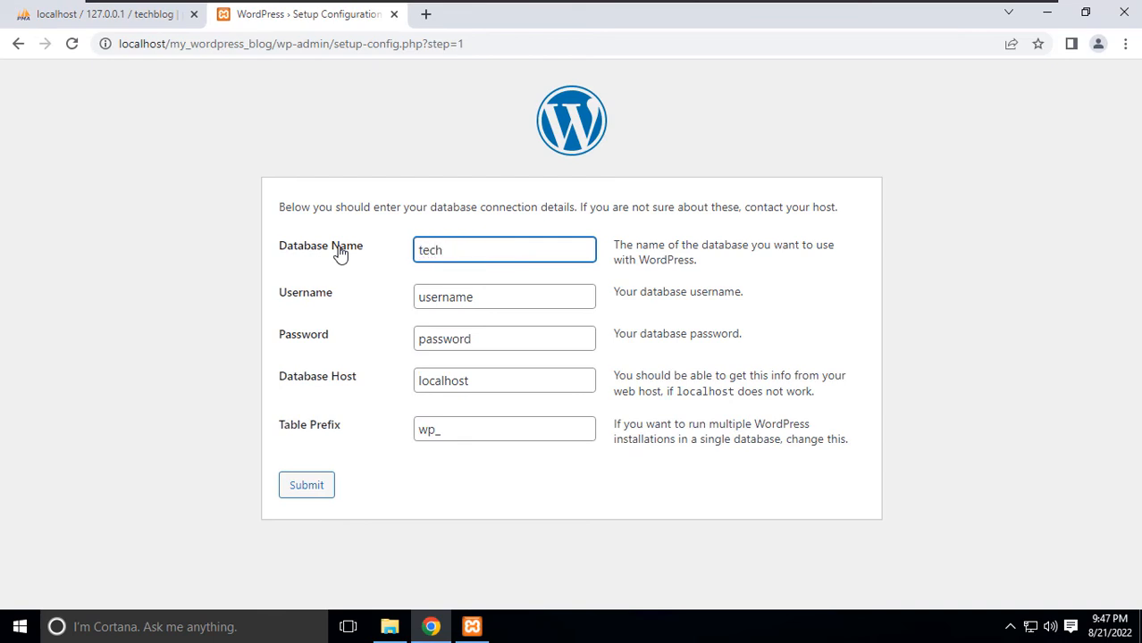
text(blog)
key(Tab)
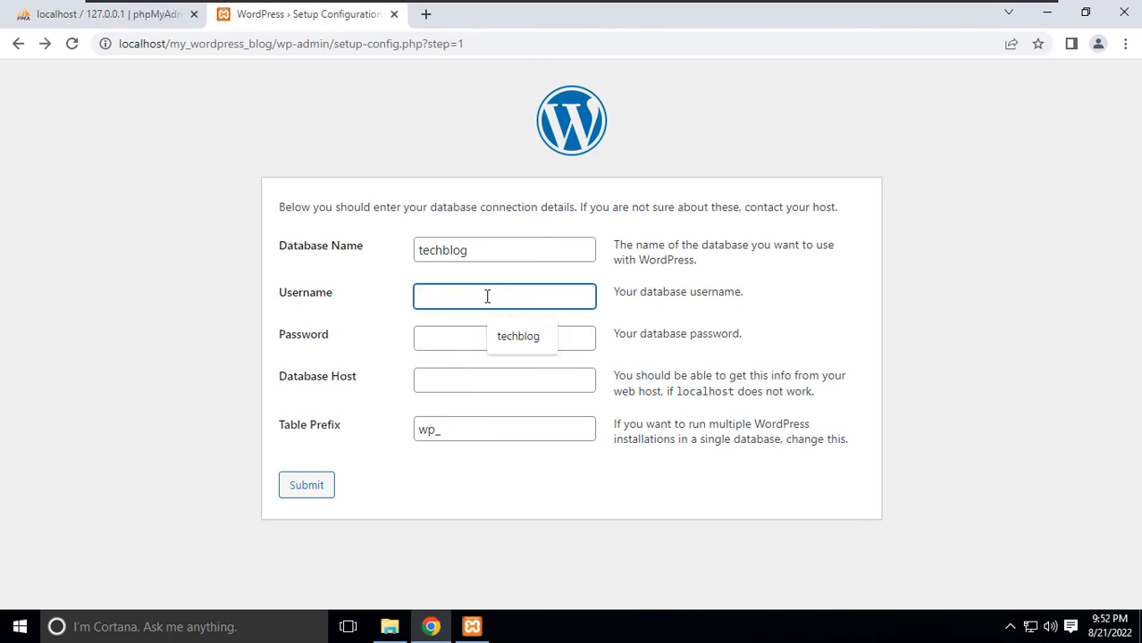
text(root)
key(Tab)
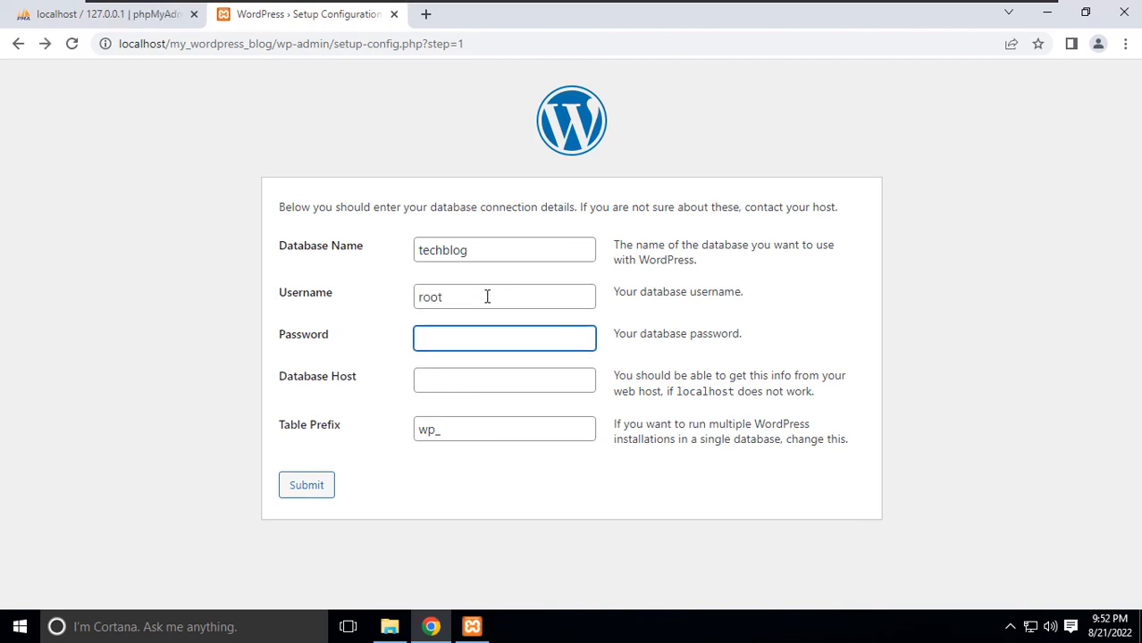
key(Tab)
text(loca)
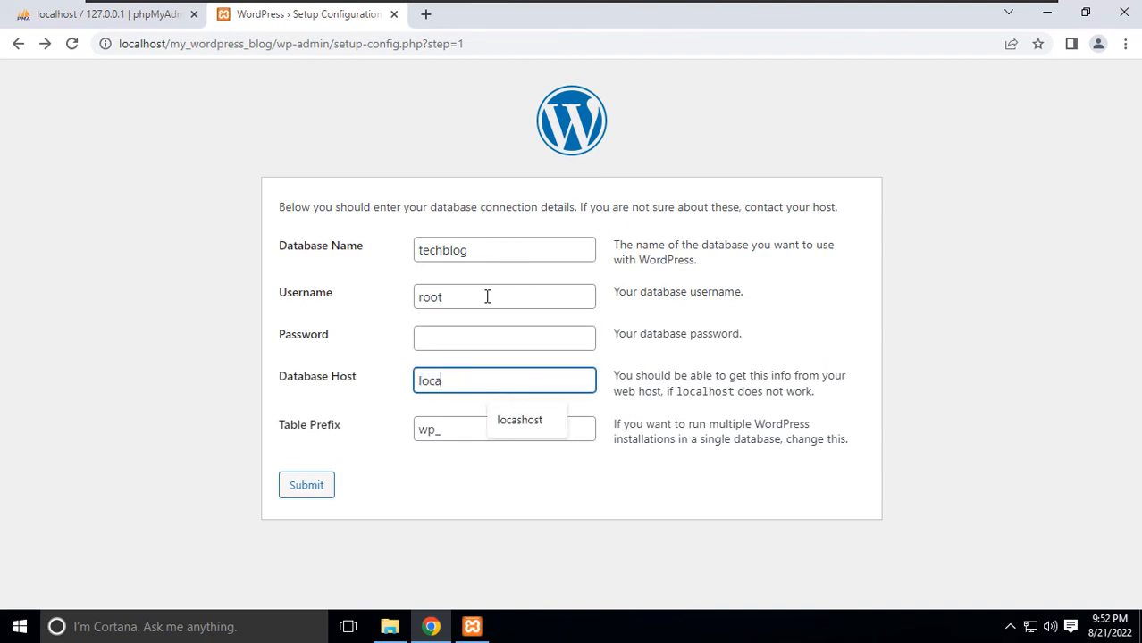
text(lhost)
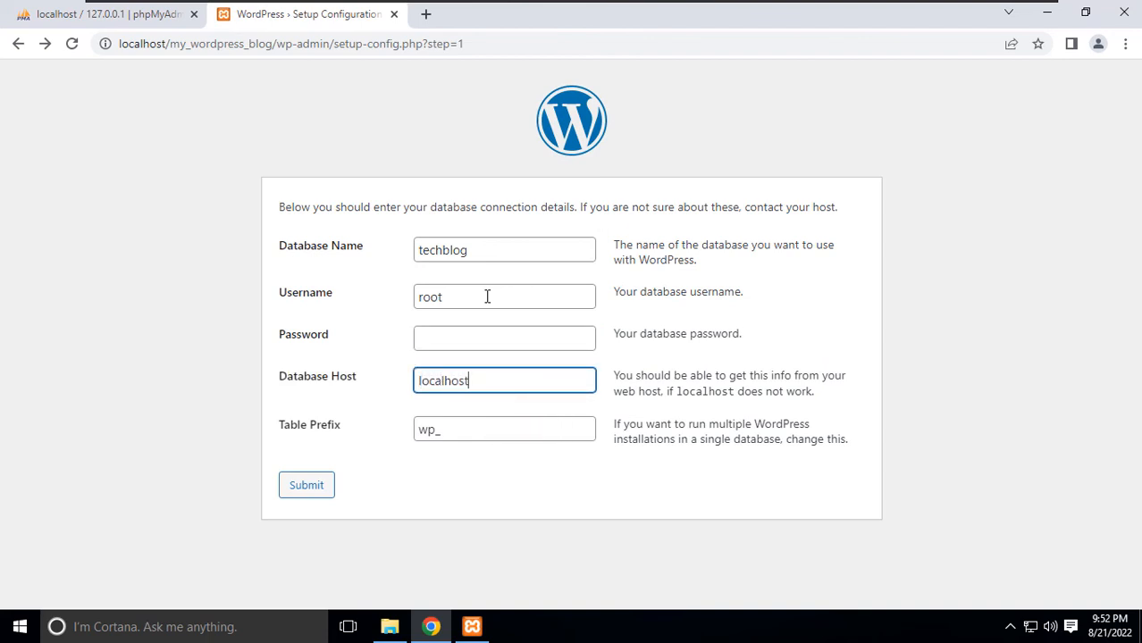
click(318, 494)
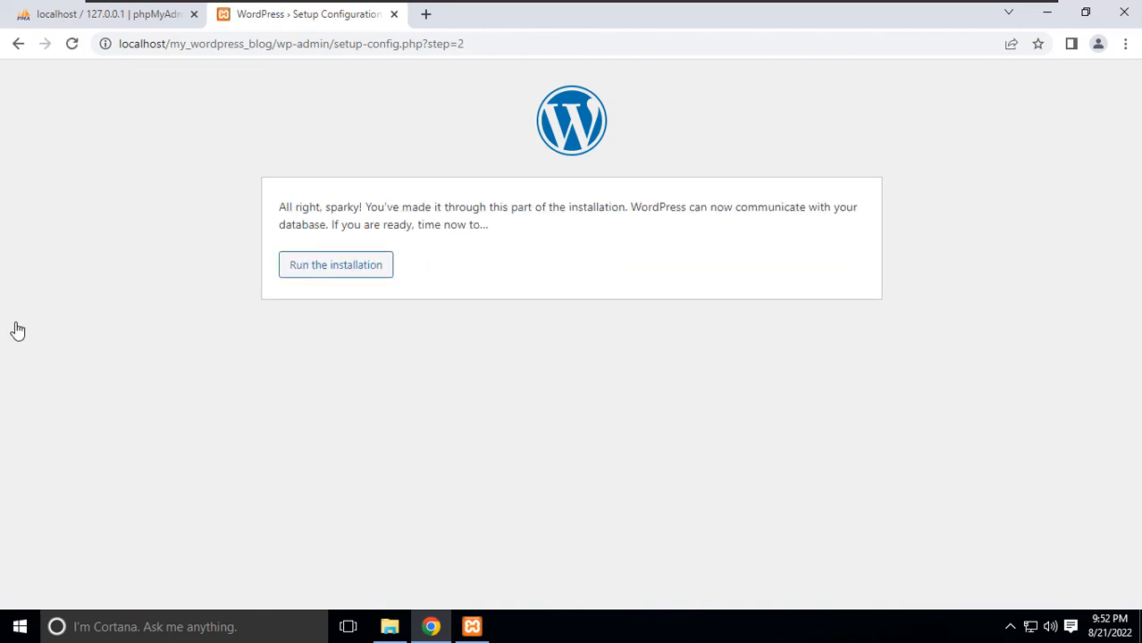
Run the installation and enter the site title 'My Blog site'.
click(315, 269)
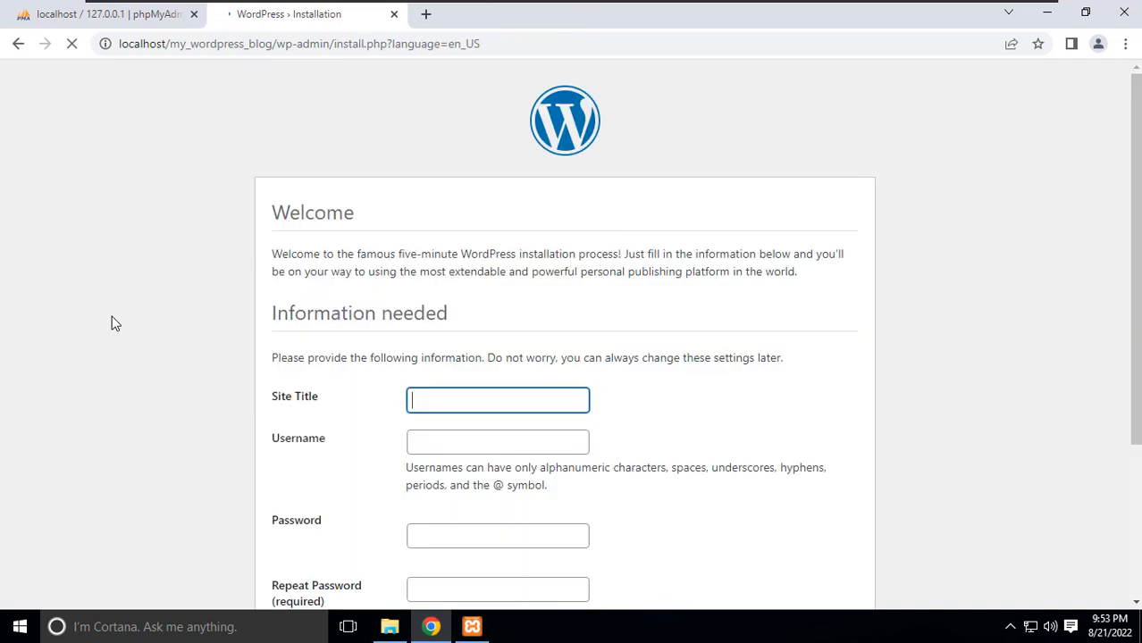
text(Ny)
key(BackSpace)
key(BackSpace)
text(M)
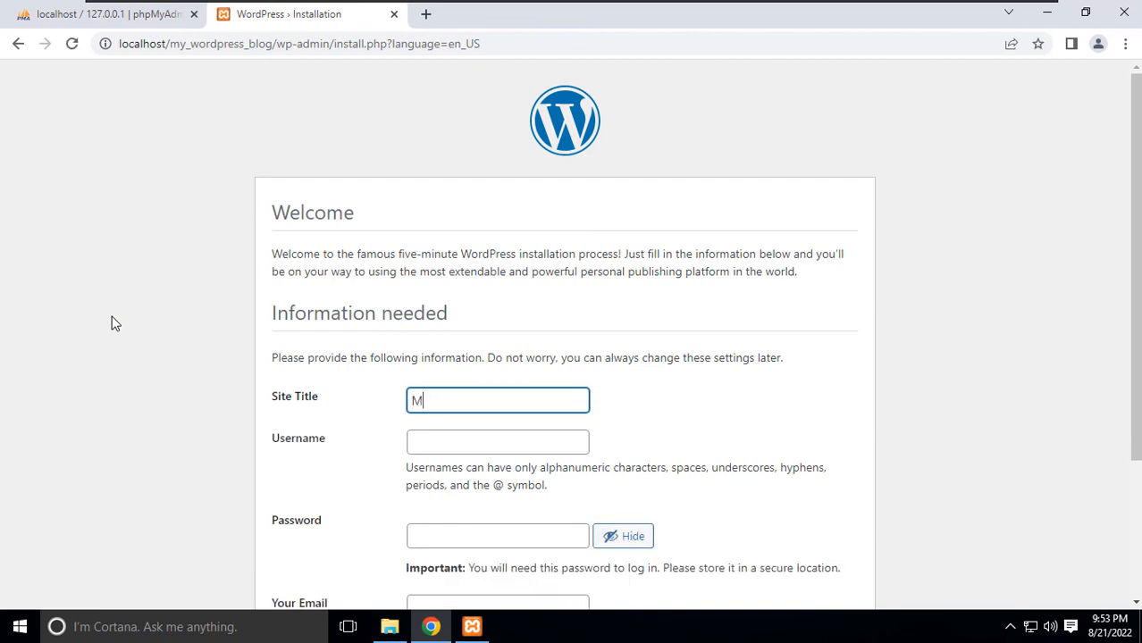
click(474, 401)
text(y)
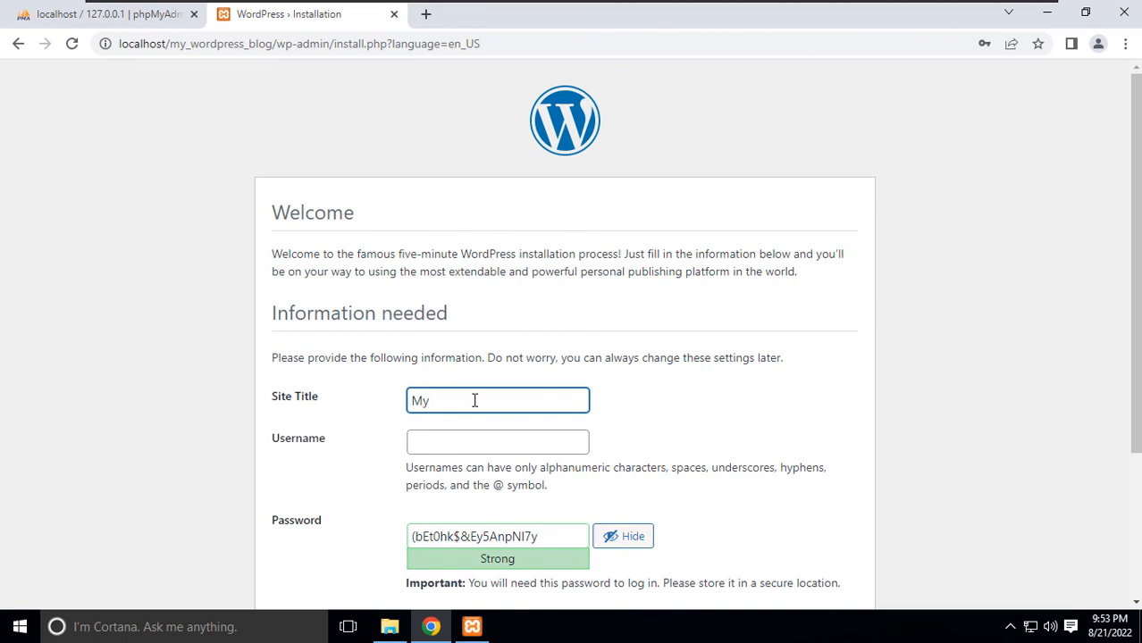
text( Blog site)
Enter admin username techblog, a password and the admin e-mail address, then install WordPress.
click(472, 442)
text(t)
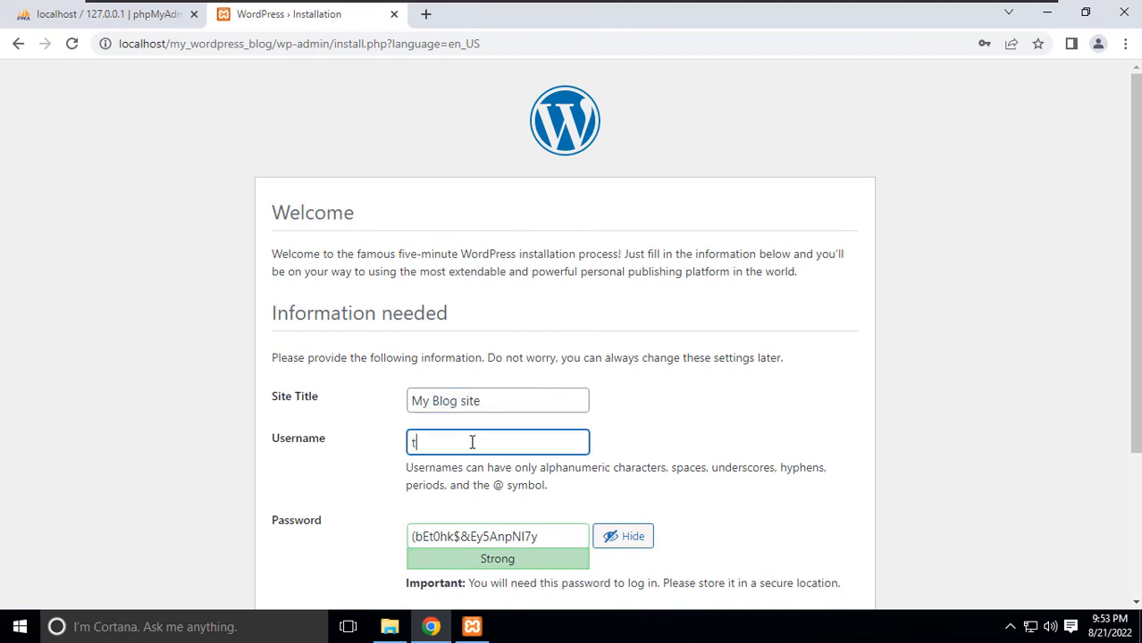
text(echblog)
scroll(500, 420, down, 2)
drag(533, 377, 351, 380)
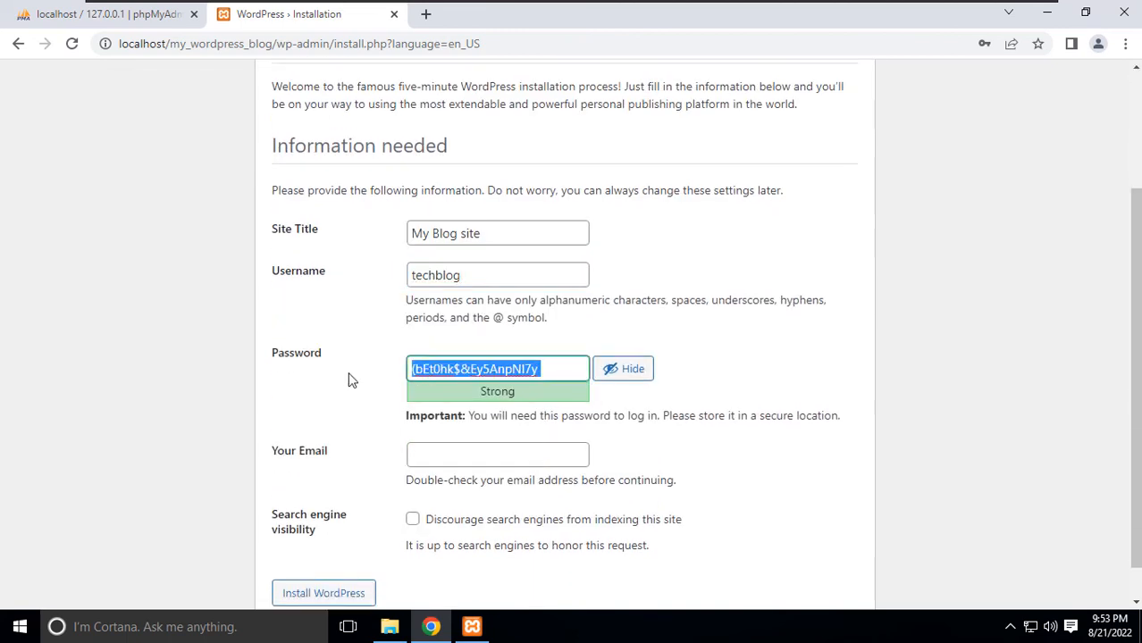
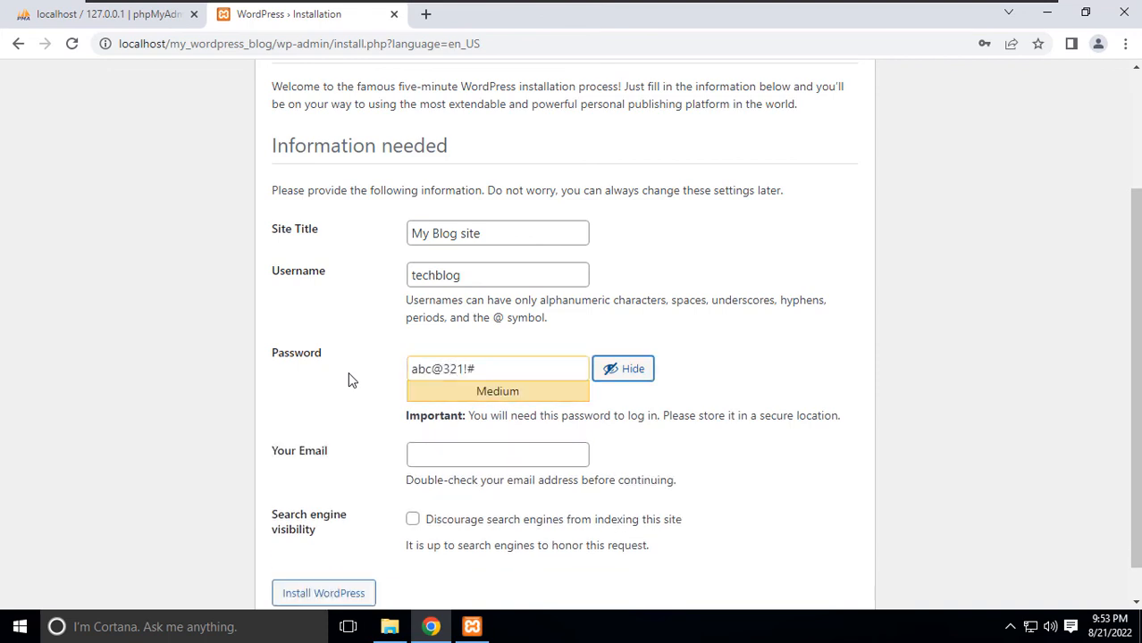
click(439, 447)
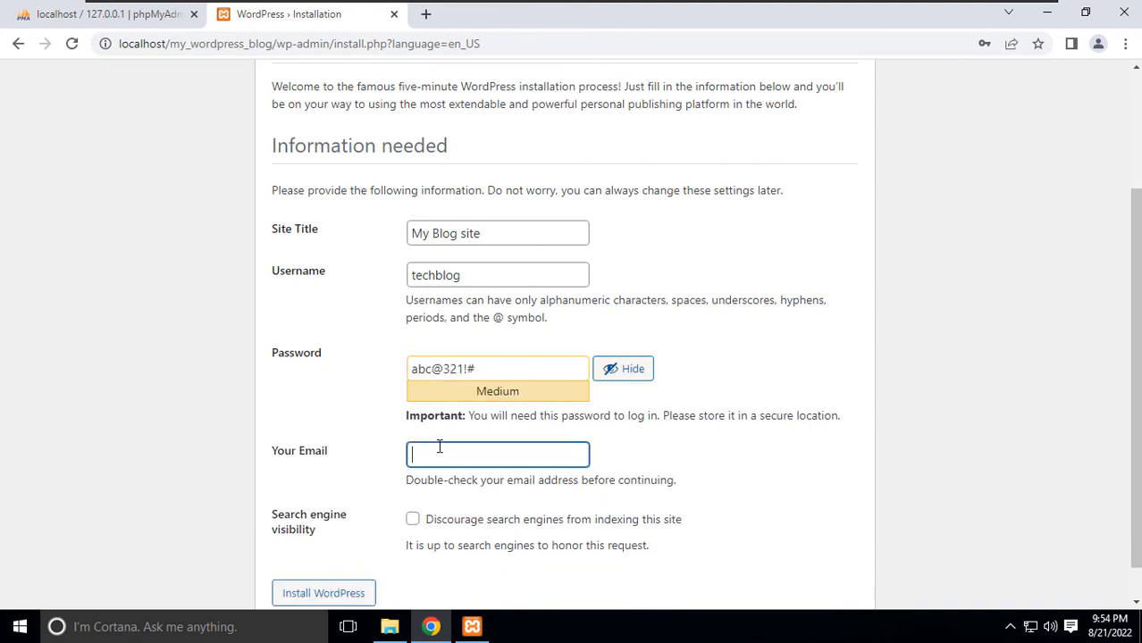
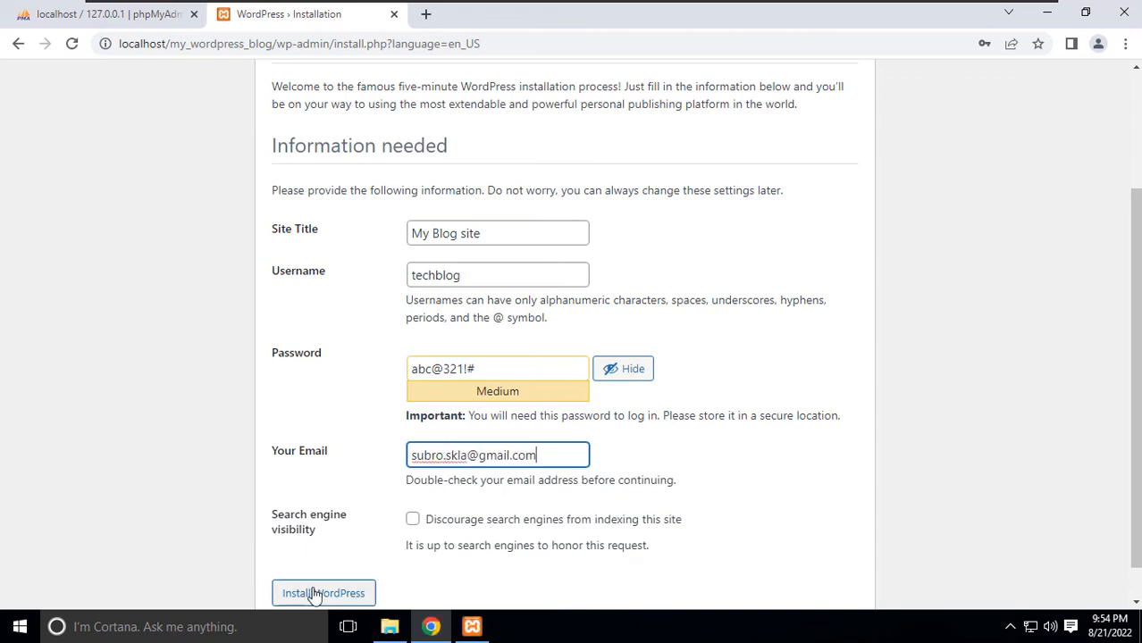
click(313, 594)
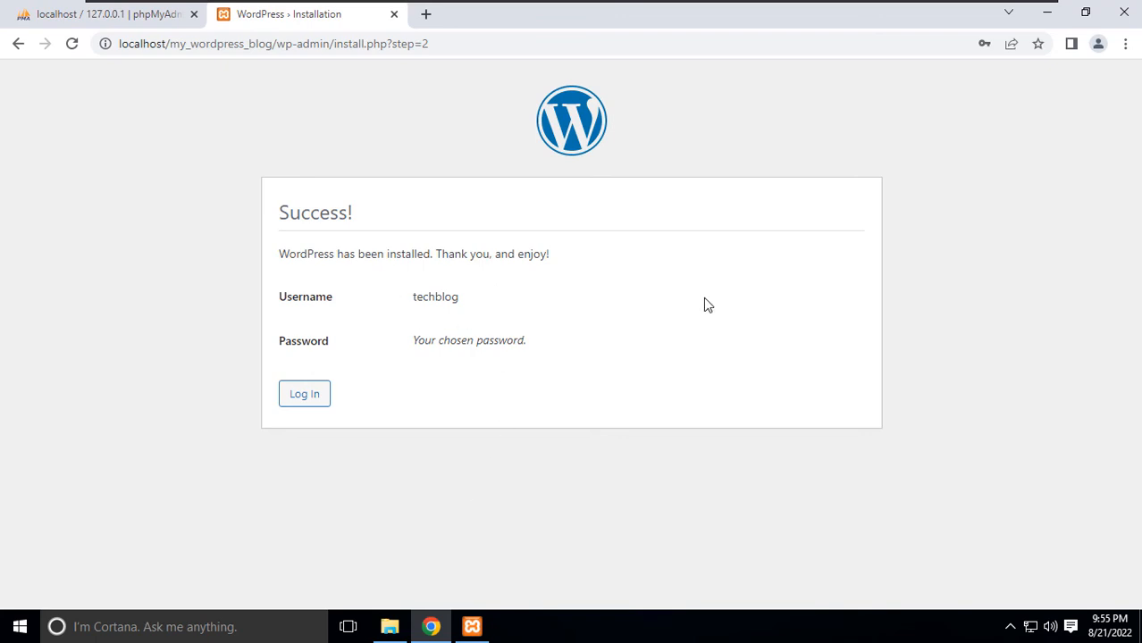
Log in as techblog with the account password and look over the My Blog site Dashboard.
click(316, 398)
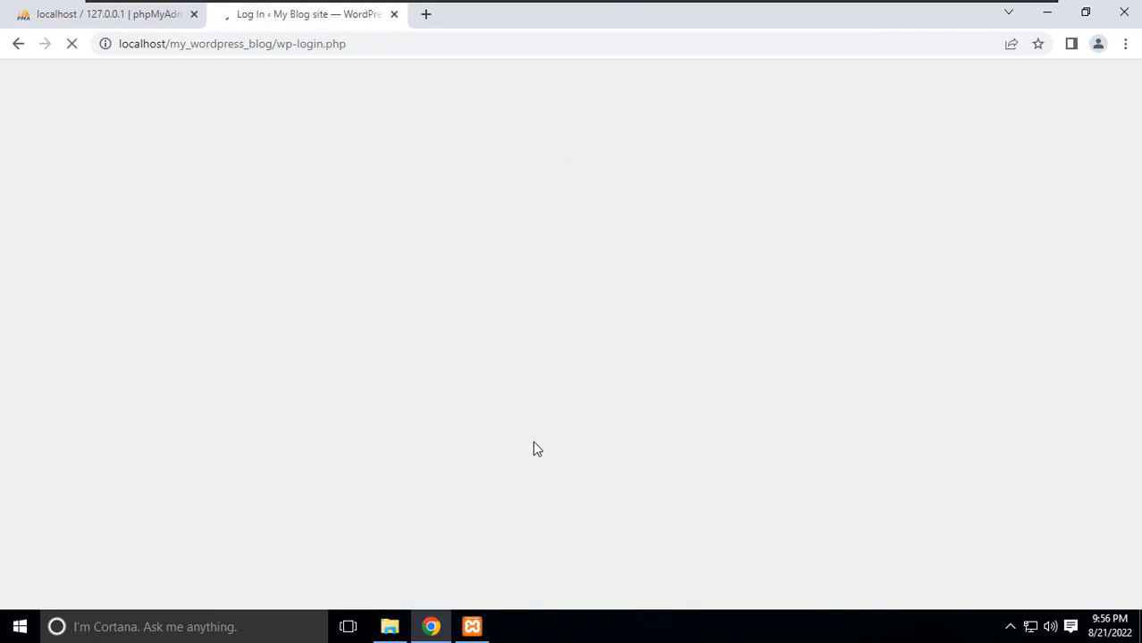
text(tec)
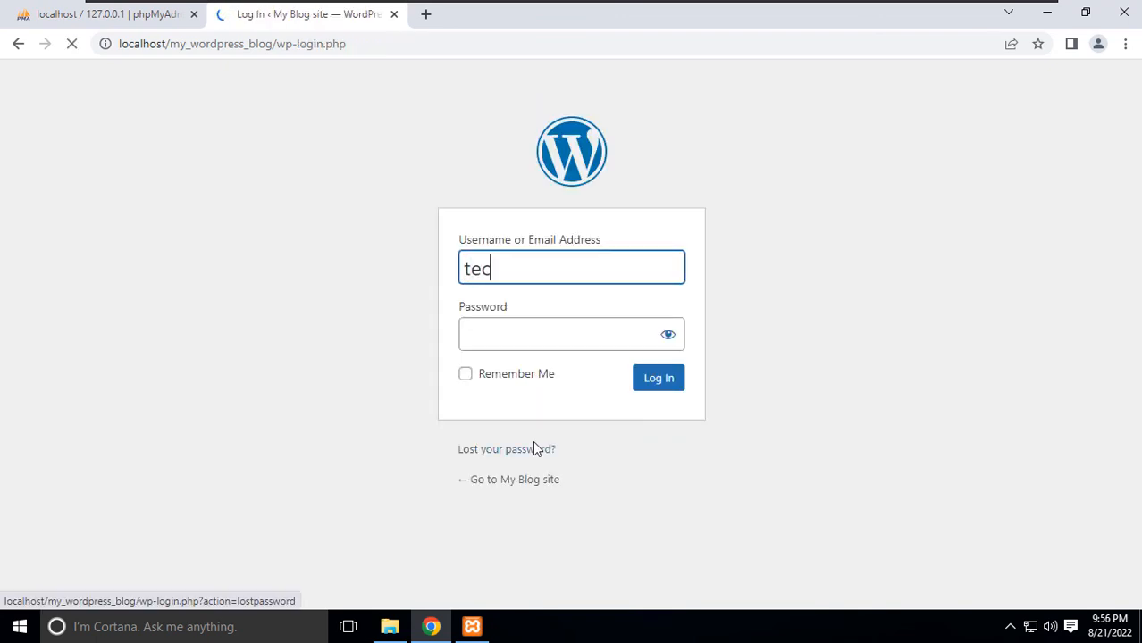
text(hblog)
key(Tab)
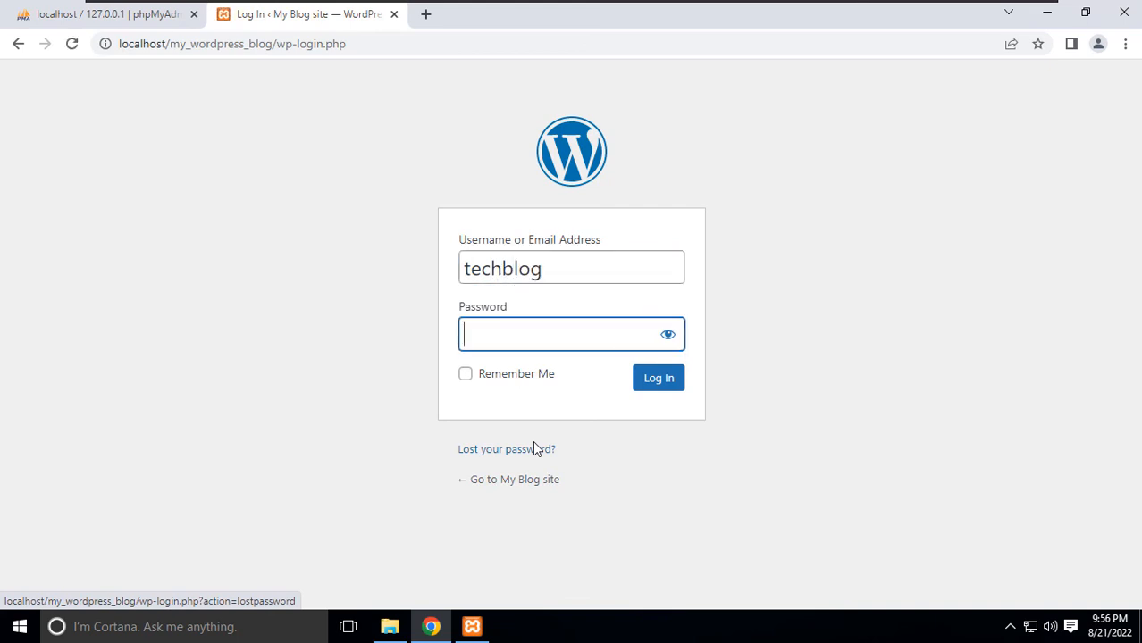
text(•••••••••)
click(658, 378)
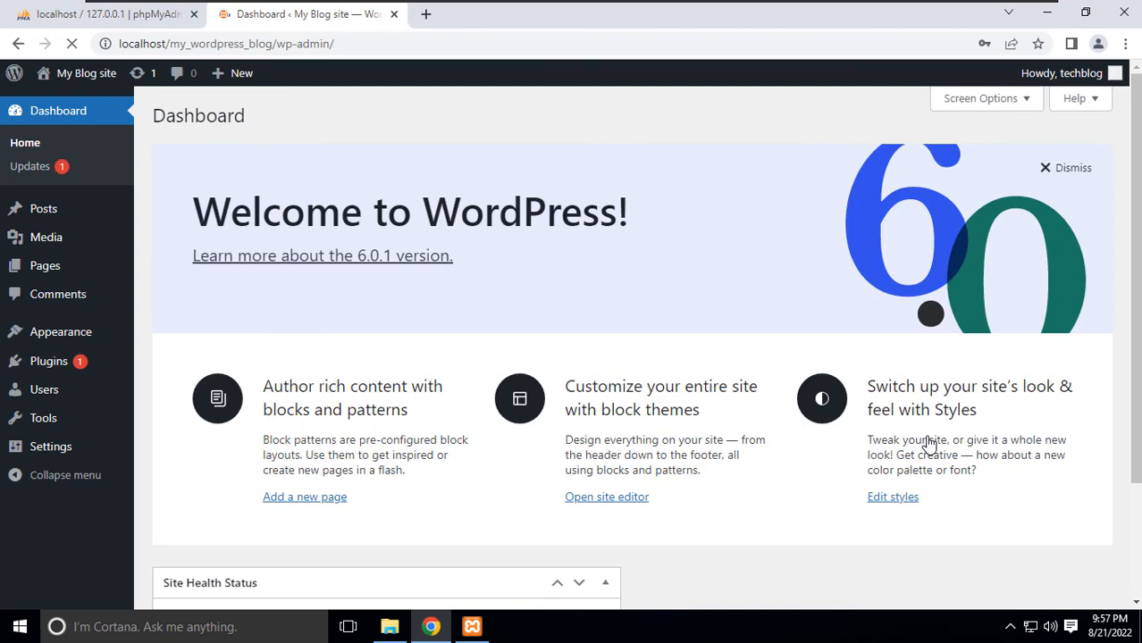
scroll(440, 242, down, 1)
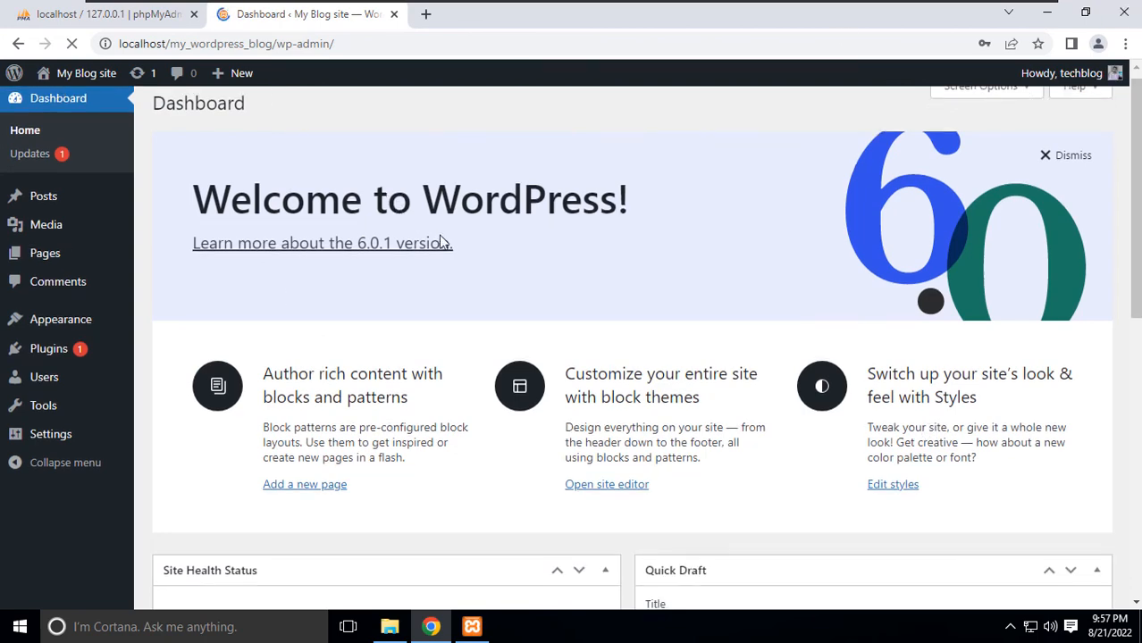
scroll(440, 243, down, 7)
scroll(438, 239, up, 3)
scroll(441, 237, up, 5)
scroll(441, 233, down, 6)
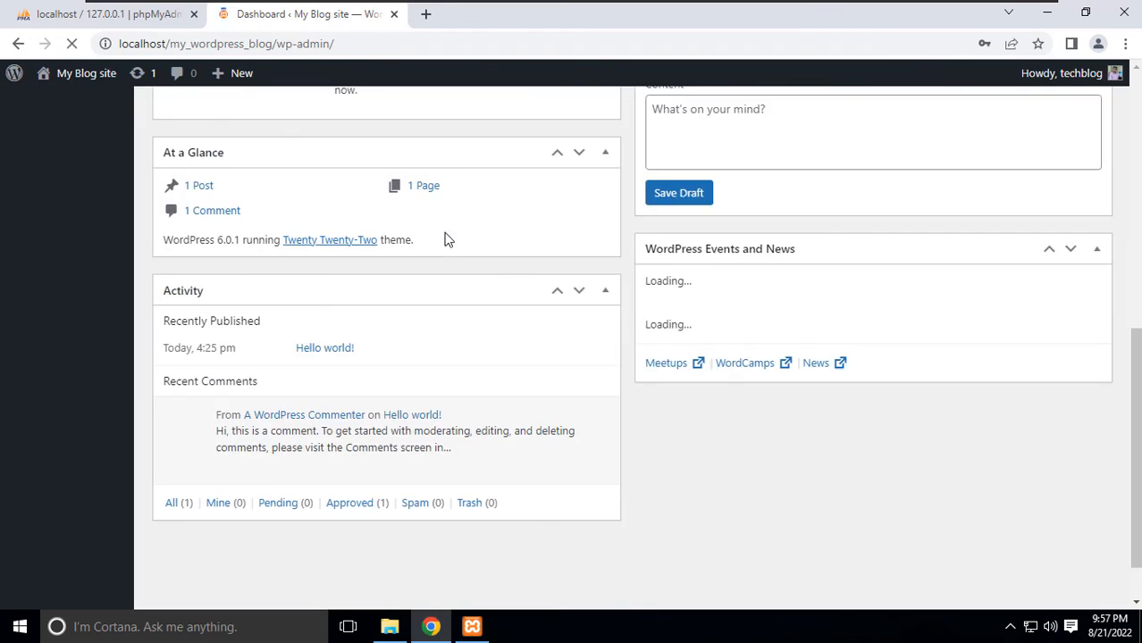
scroll(446, 237, down, 1)
scroll(444, 232, up, 6)
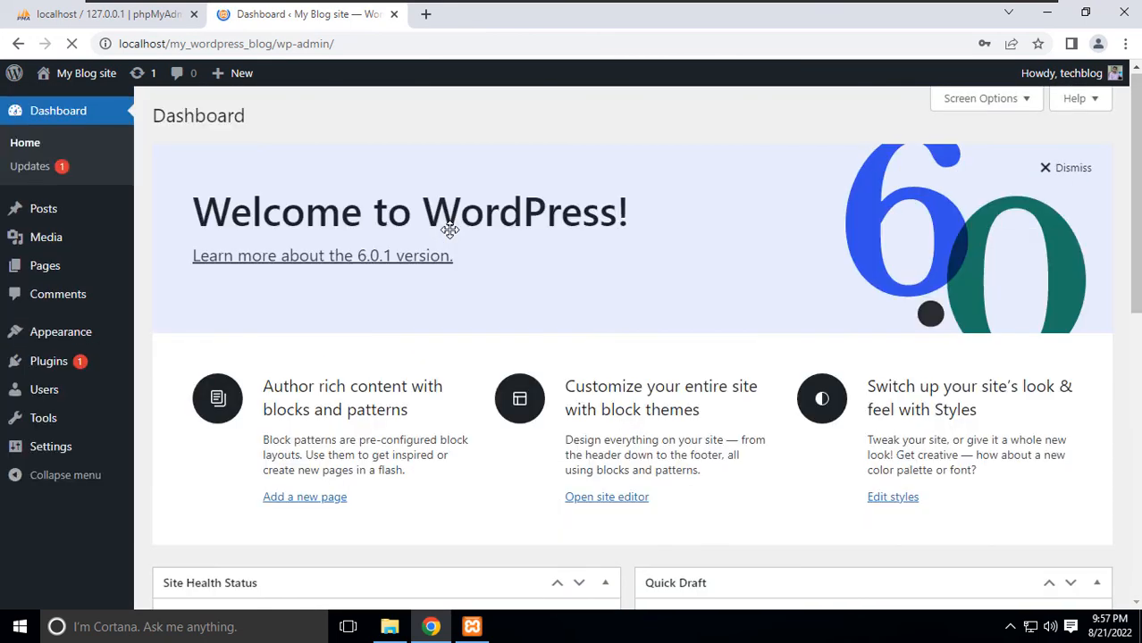